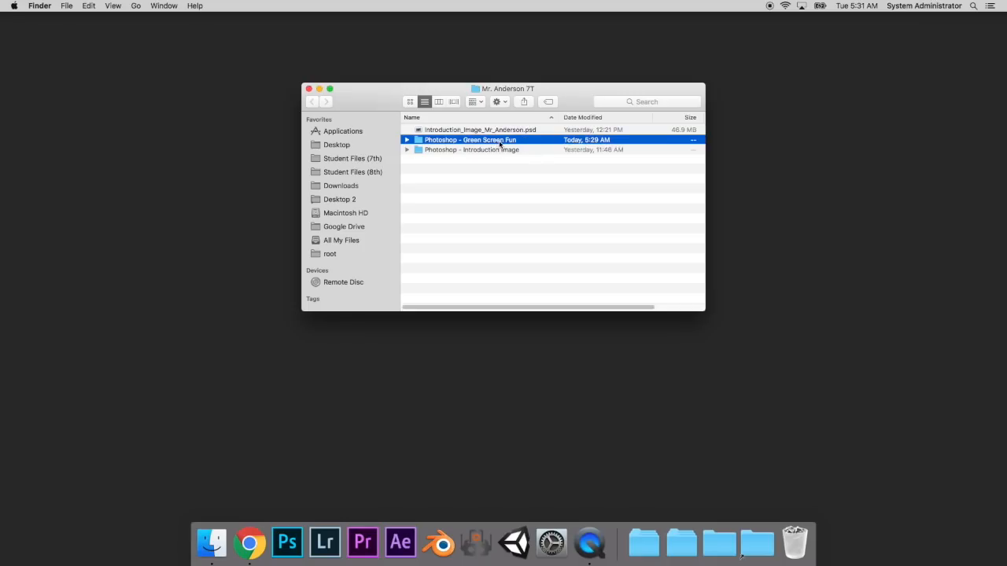
- Open the "Photoshop - Green Screen Fun" folder and preview the 5.8 MB JPG photo of the man
double_click(500, 141)
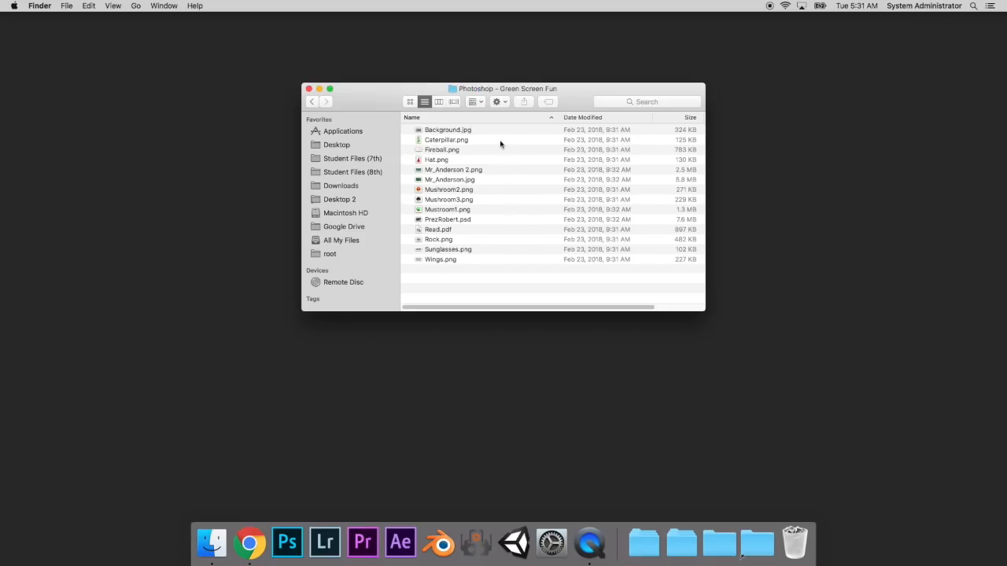
click(468, 180)
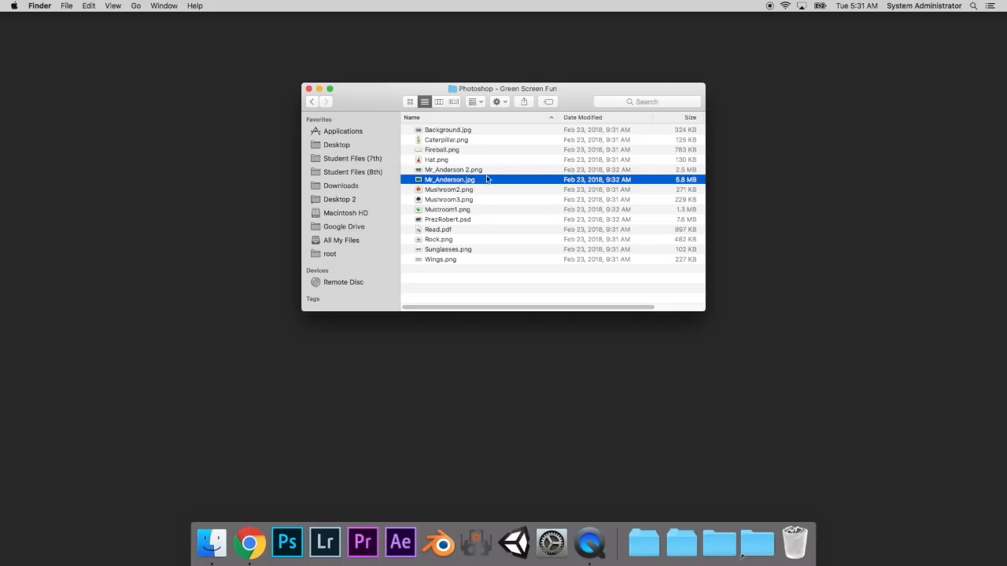
key(space)
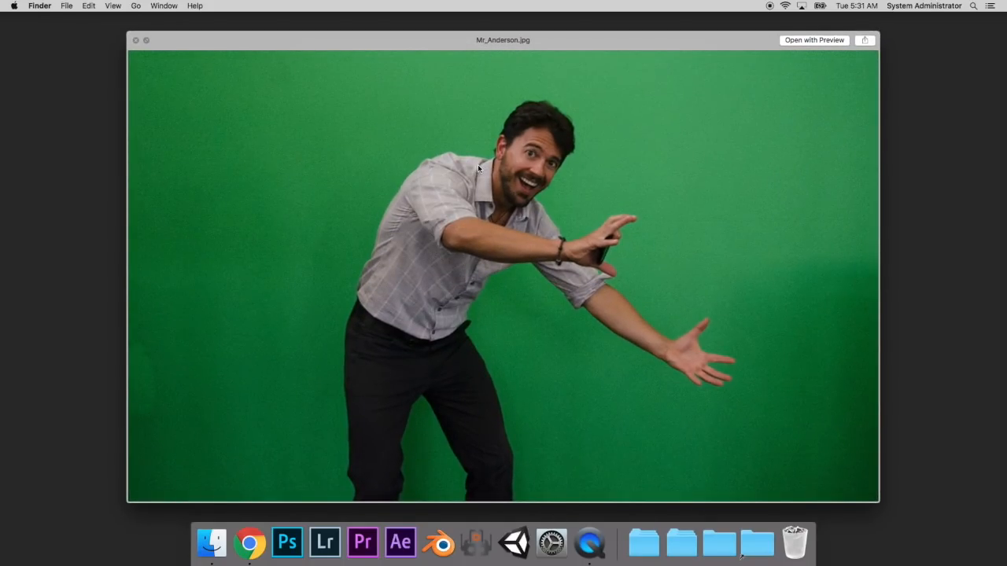
key(space)
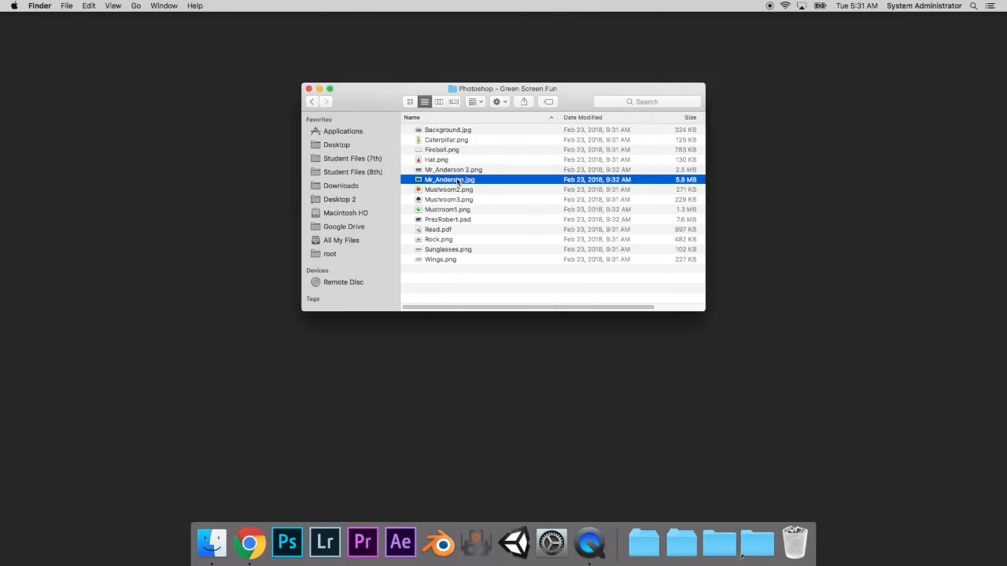
- Open the previewed JPG with Adobe Photoshop CC 2017 and enlarge the program window to fill the screen
right_click(458, 181)
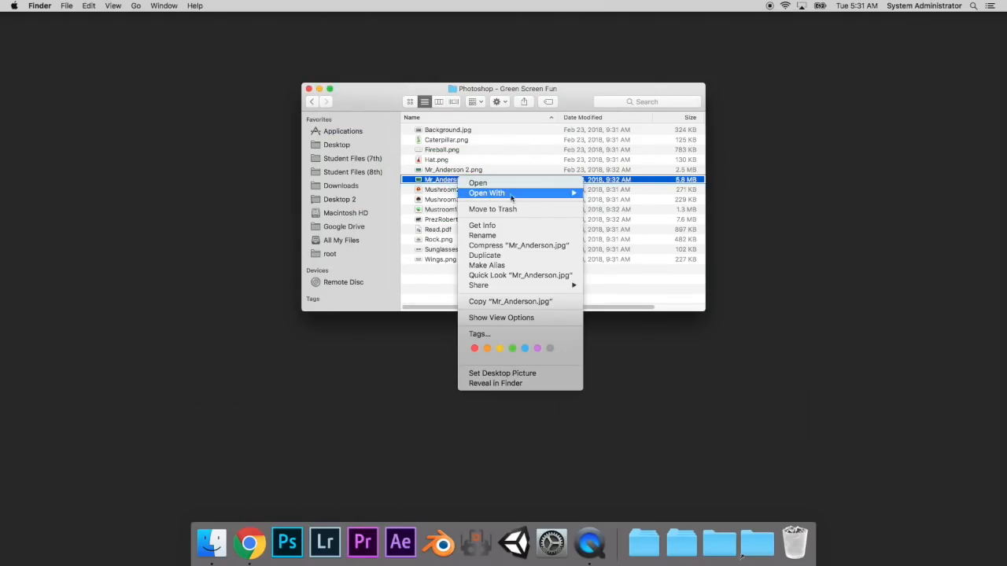
mouse_move(515, 196)
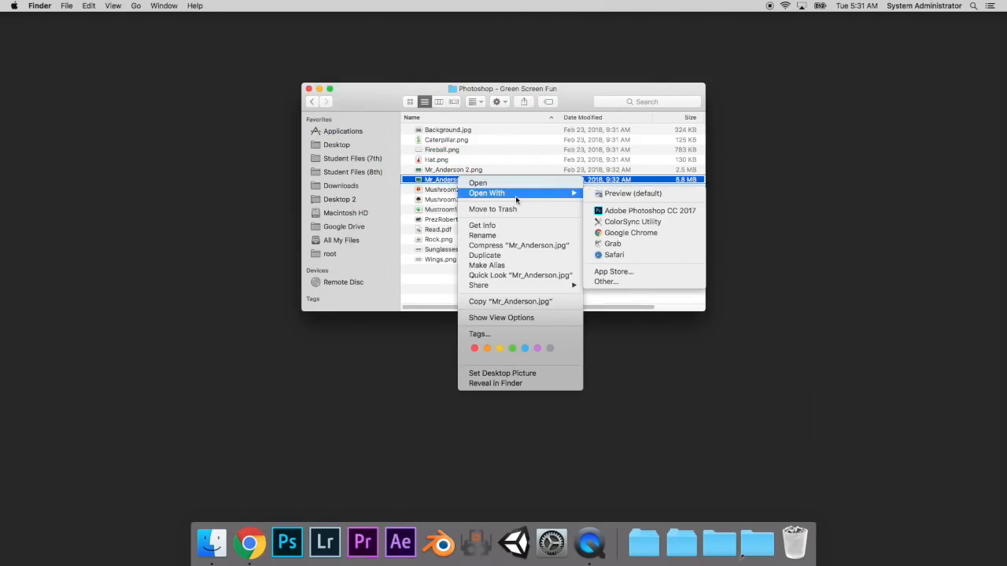
click(649, 212)
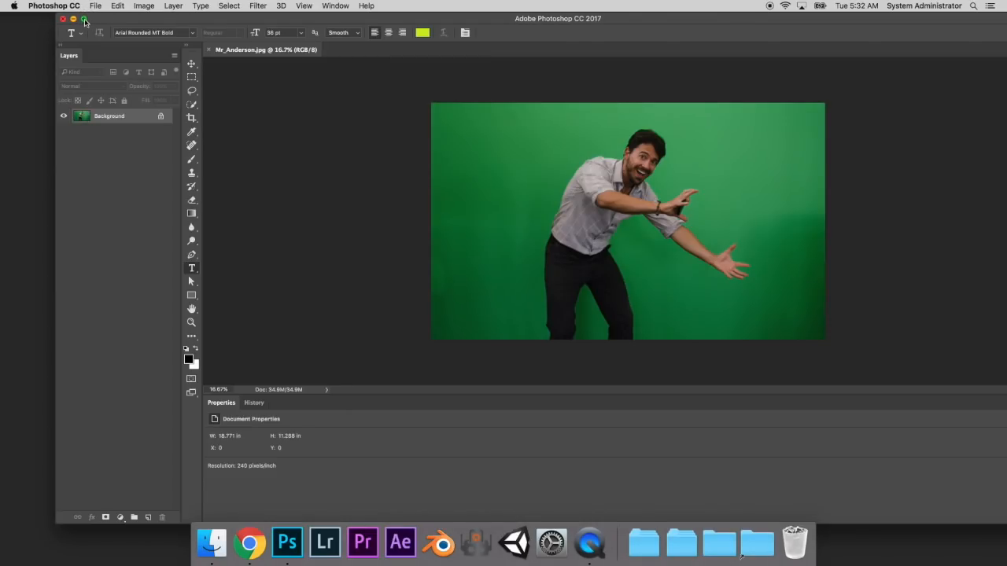
click(85, 20)
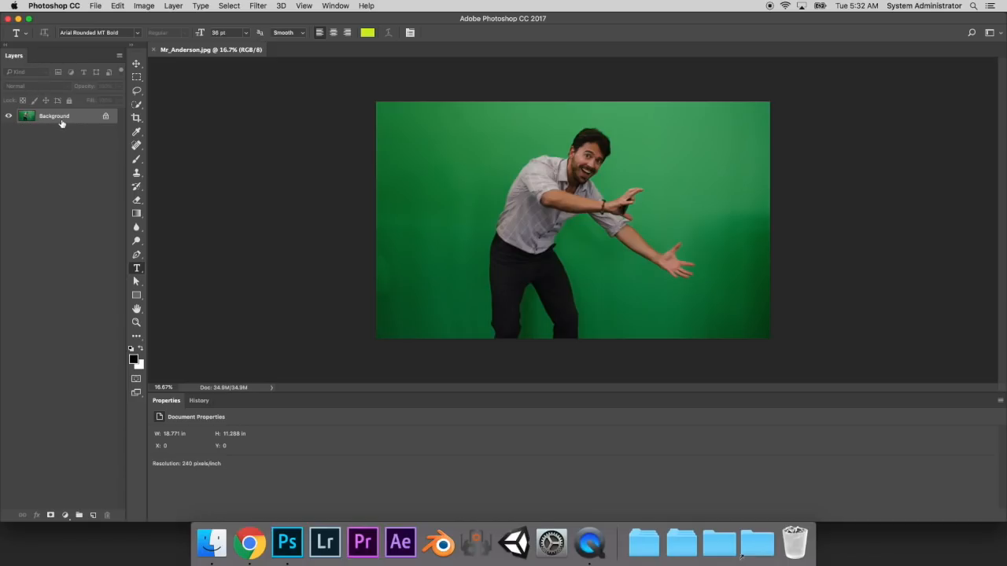
- Unlock the Background layer and rename it with the name of the man in the photo
click(105, 118)
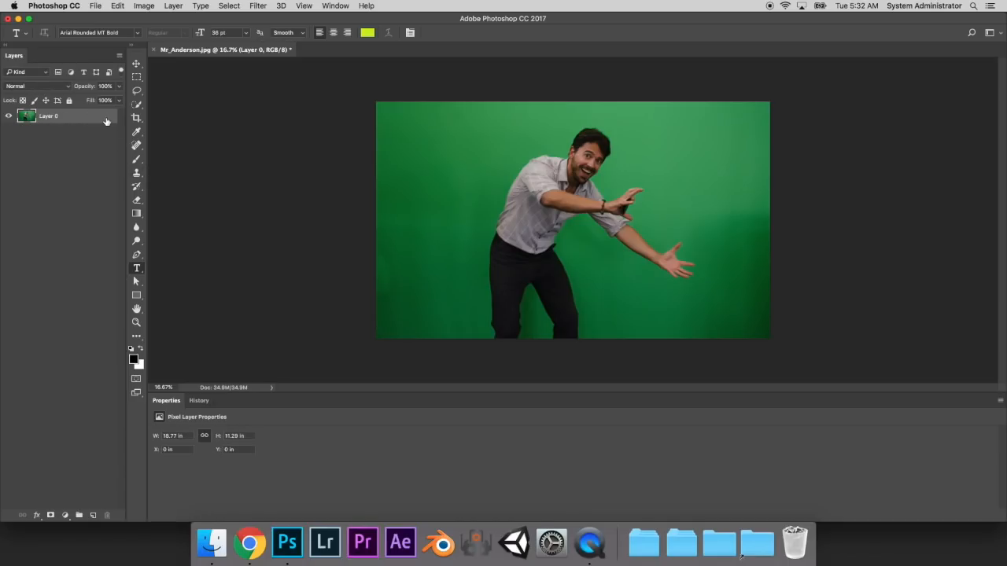
double_click(48, 116)
text(Mr)
key(Return)
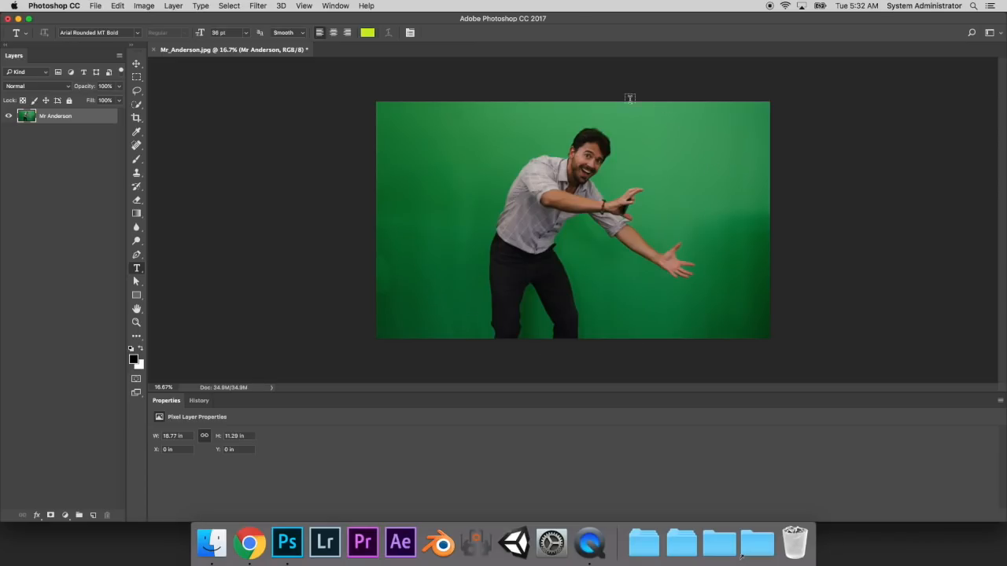
- Search the program's commands for "quick" and activate the Quick Selection tool
click(973, 35)
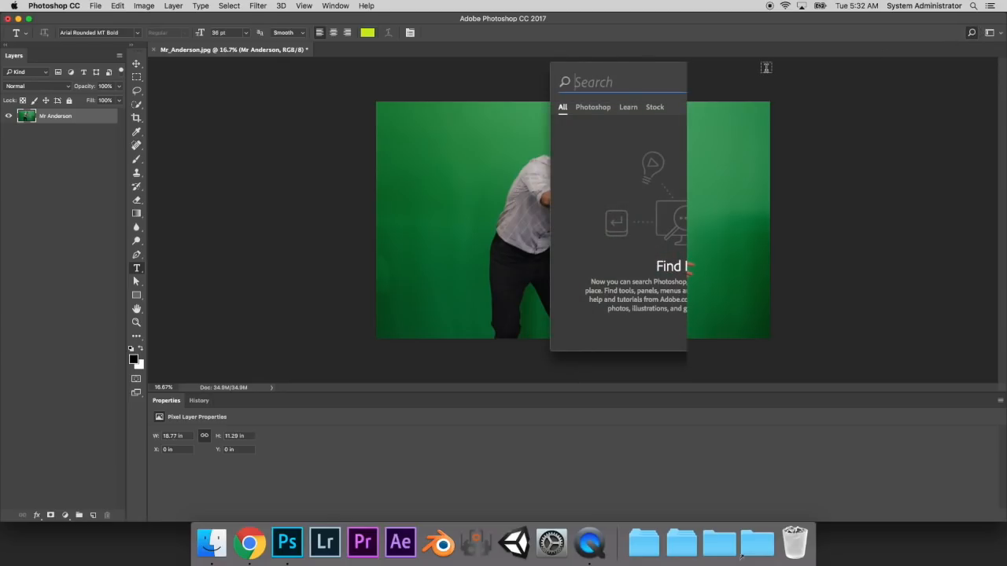
text(quick)
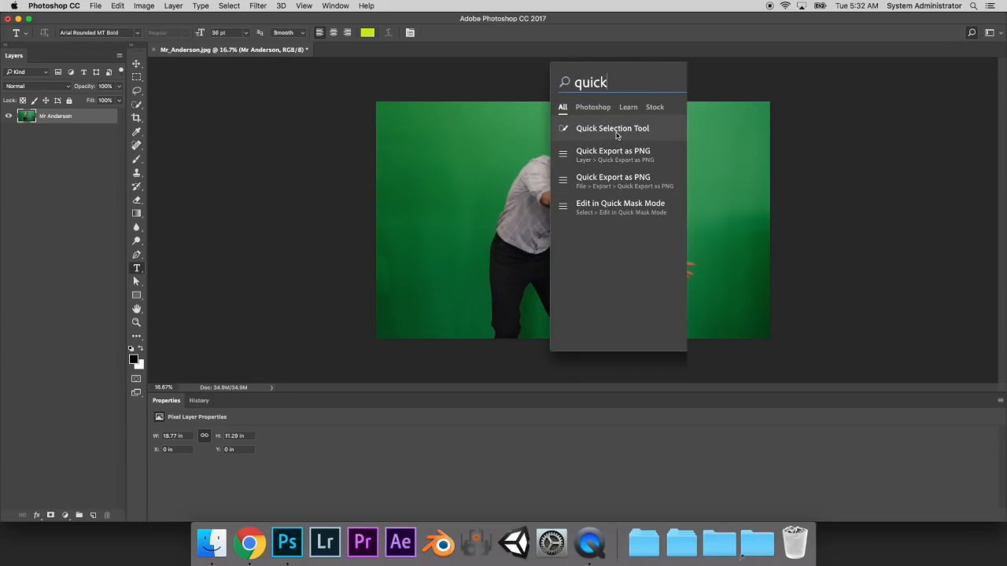
key(Down)
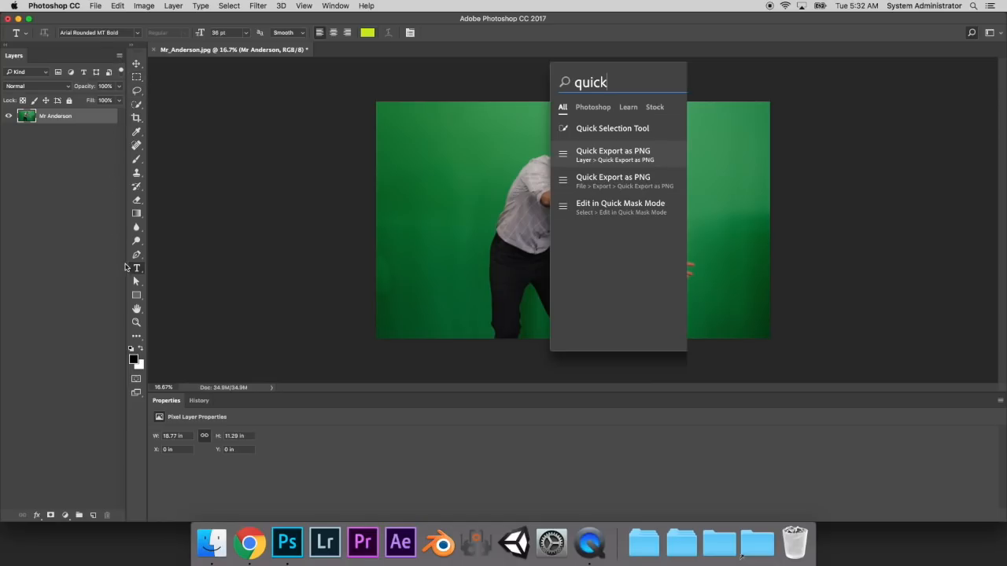
click(137, 105)
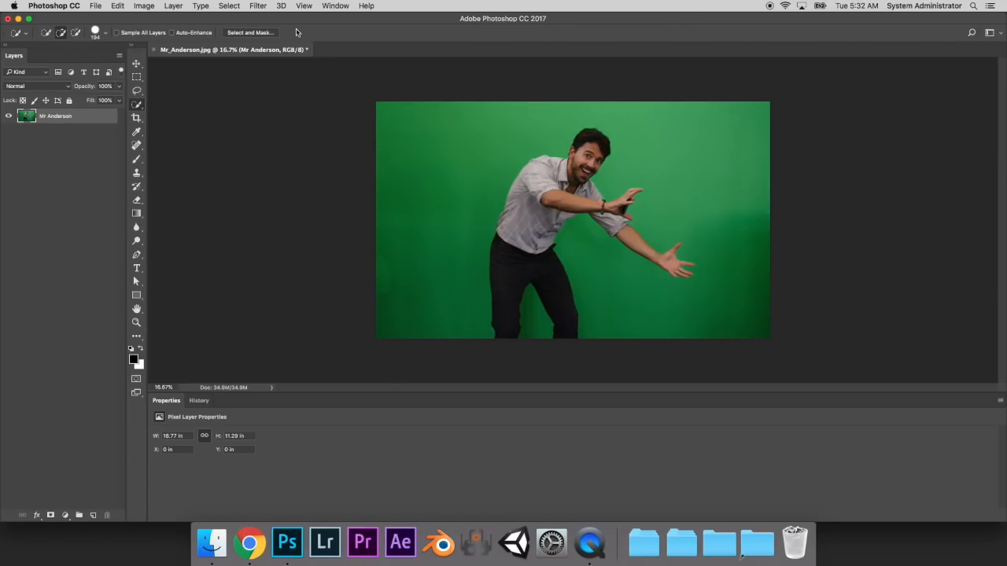
- Set Quick Selection to new selection mode and enlarge its brush to a little over 300 px
click(45, 34)
click(47, 38)
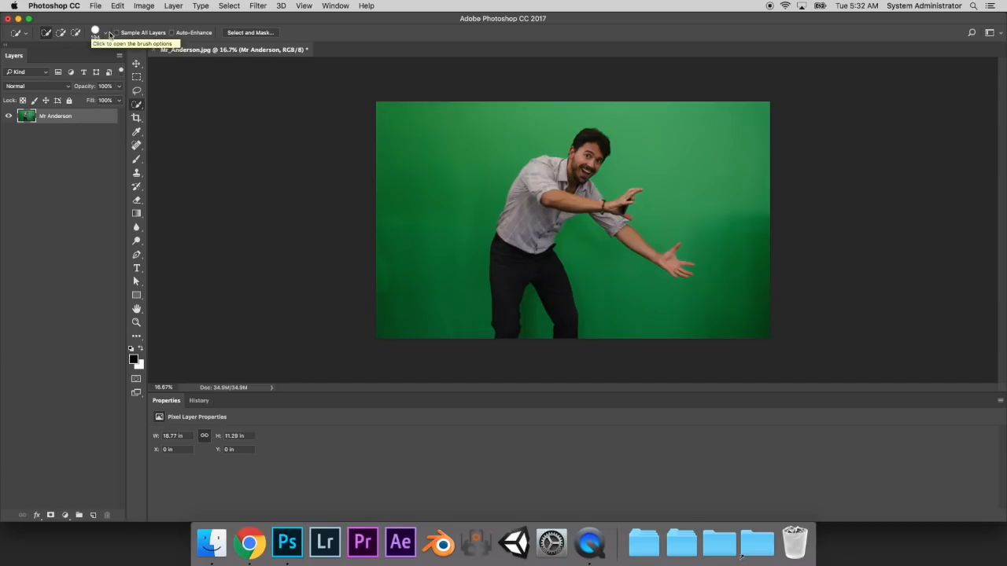
click(95, 32)
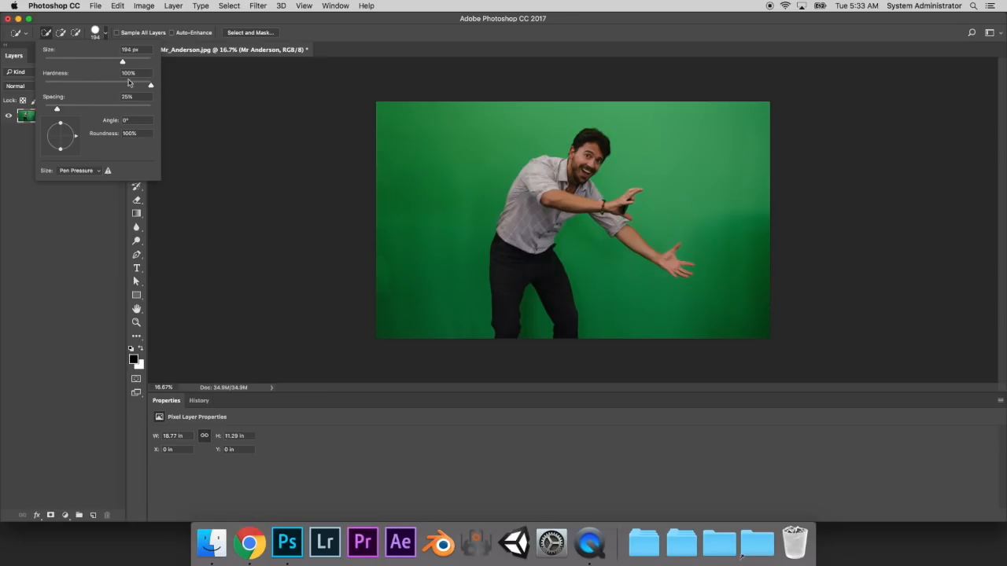
drag(123, 61, 60, 61)
drag(61, 62, 130, 64)
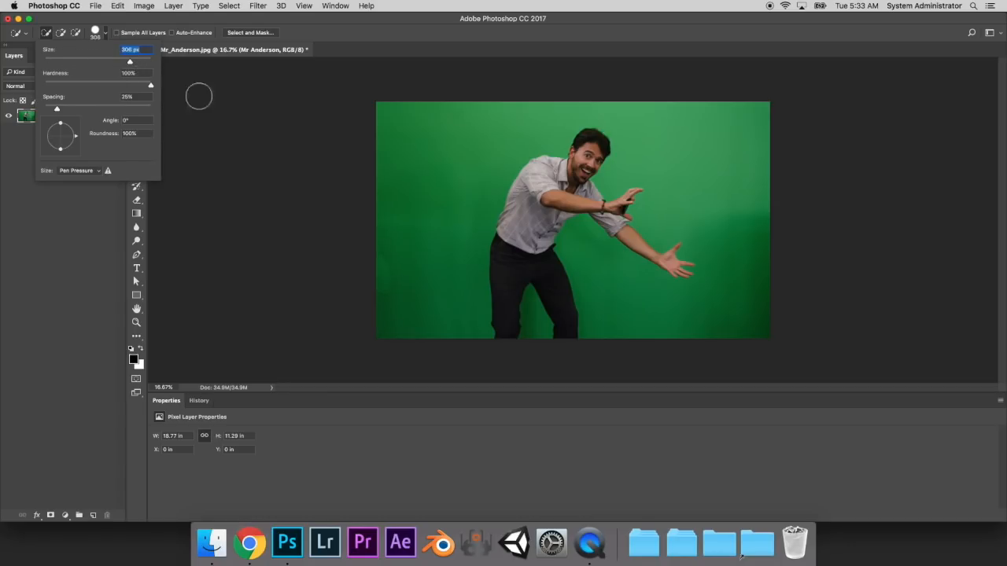
- Select and delete the green backdrop to the left of the man, above him and along the upper right side
click(439, 129)
mouse_move(439, 129)
mouse_down()
mouse_move(464, 126)
mouse_move(431, 136)
mouse_move(439, 205)
mouse_up()
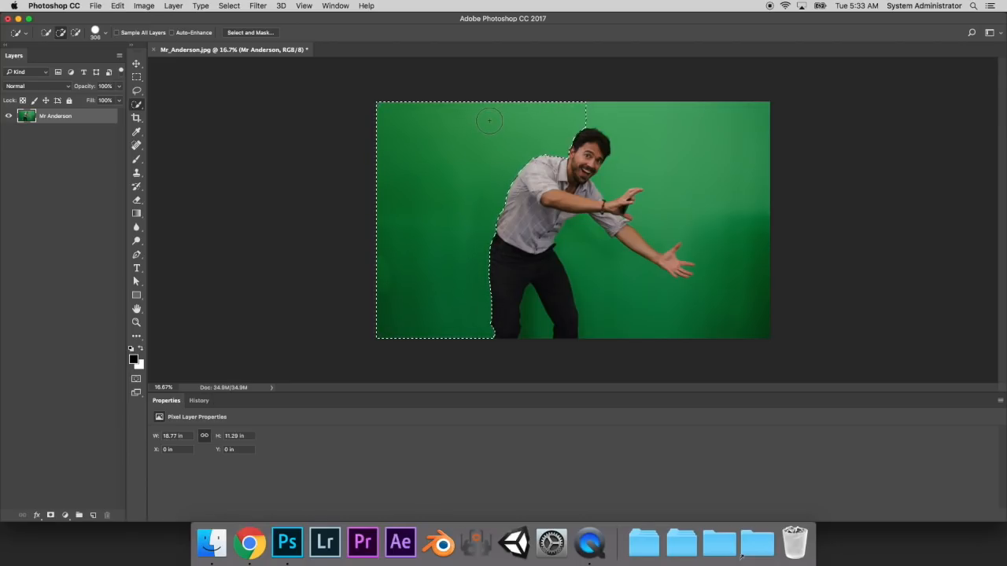
key(Delete)
click(640, 118)
drag(641, 118, 661, 152)
key(Delete)
drag(732, 161, 743, 201)
key(Delete)
- Delete the remaining green at the lower right and between the legs, clear the selection and activate the Move tool
drag(749, 286, 731, 260)
key(Delete)
drag(640, 319, 622, 316)
key(Delete)
drag(546, 343, 535, 325)
key(Delete)
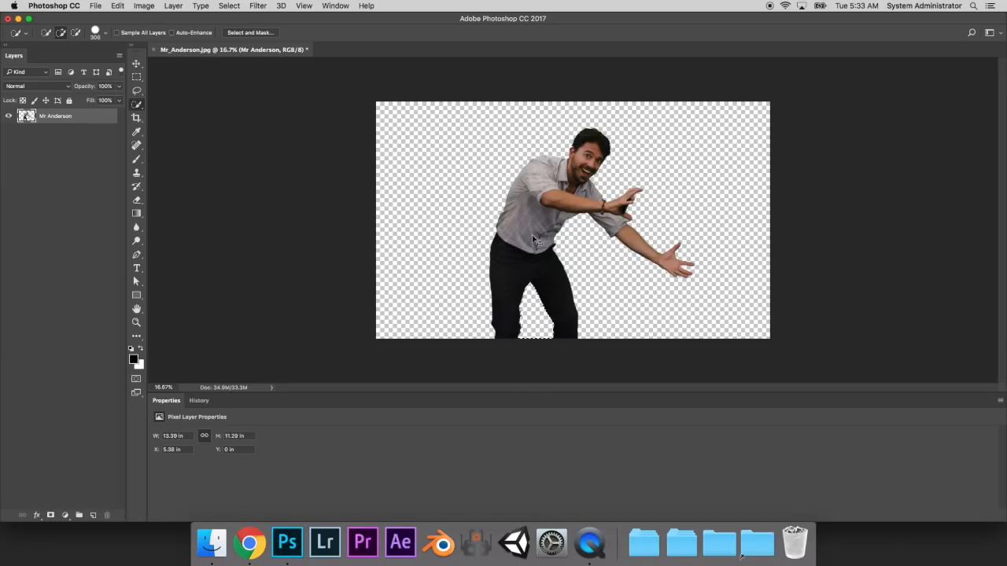
key(super+d)
click(136, 66)
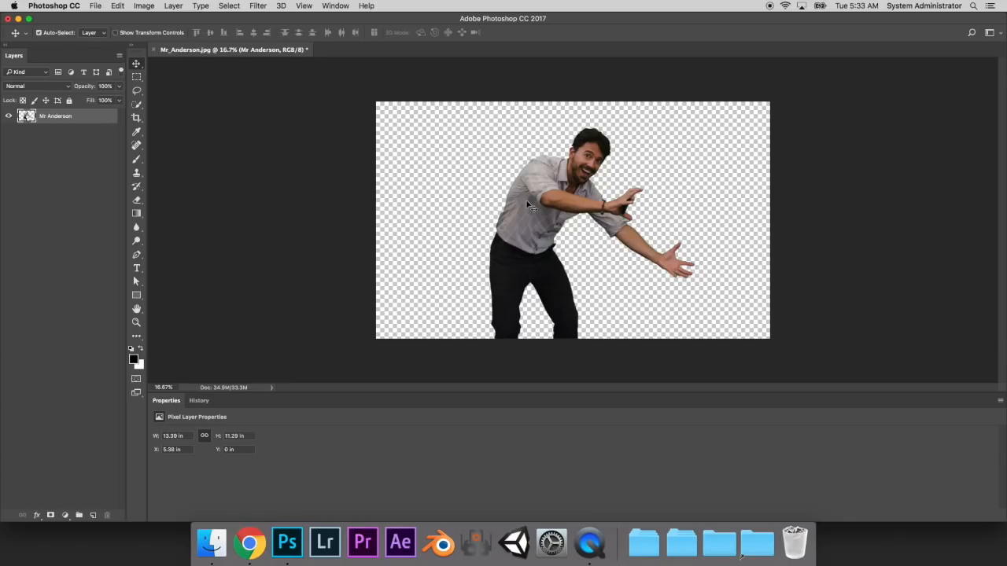
- Open the "Photoshop - Green Screen Fun" folder from the 7T student folder in Finder and move its window off the photo
click(645, 542)
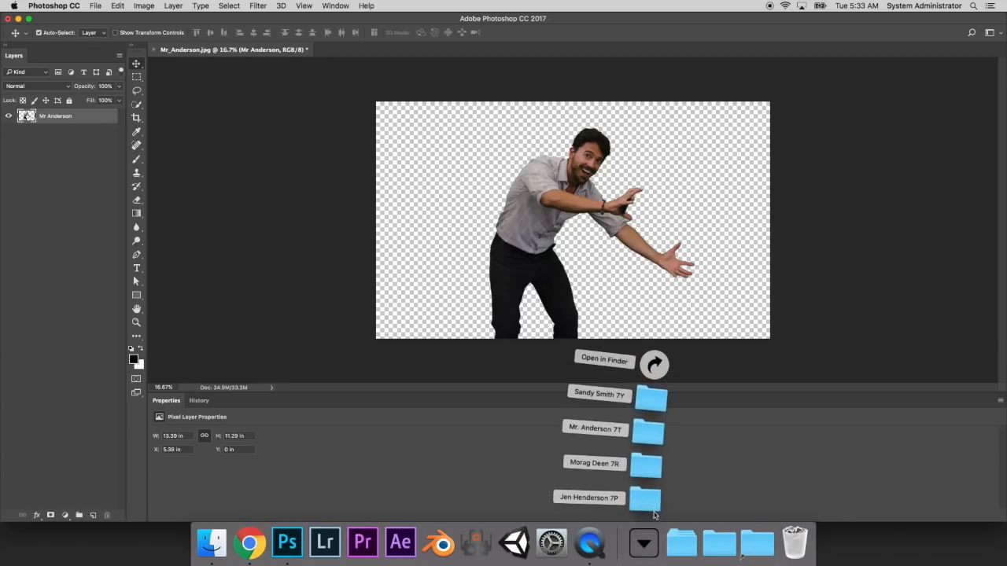
click(650, 434)
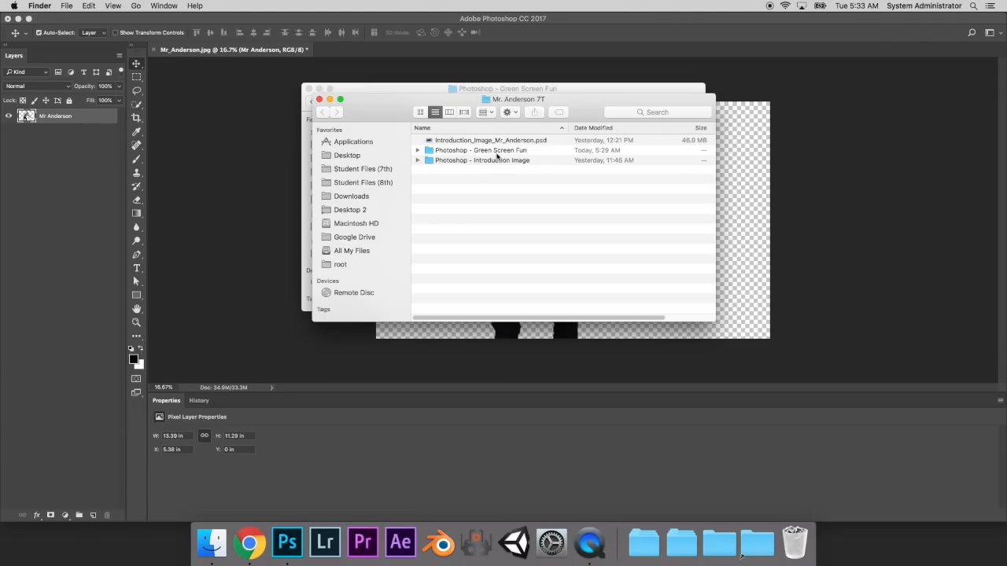
click(497, 151)
double_click(496, 151)
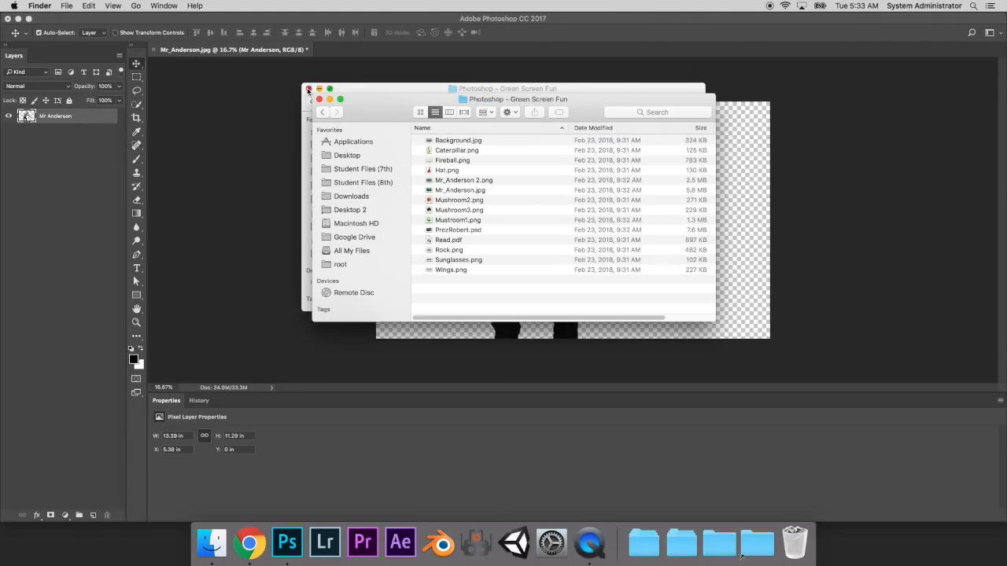
drag(379, 103, 103, 173)
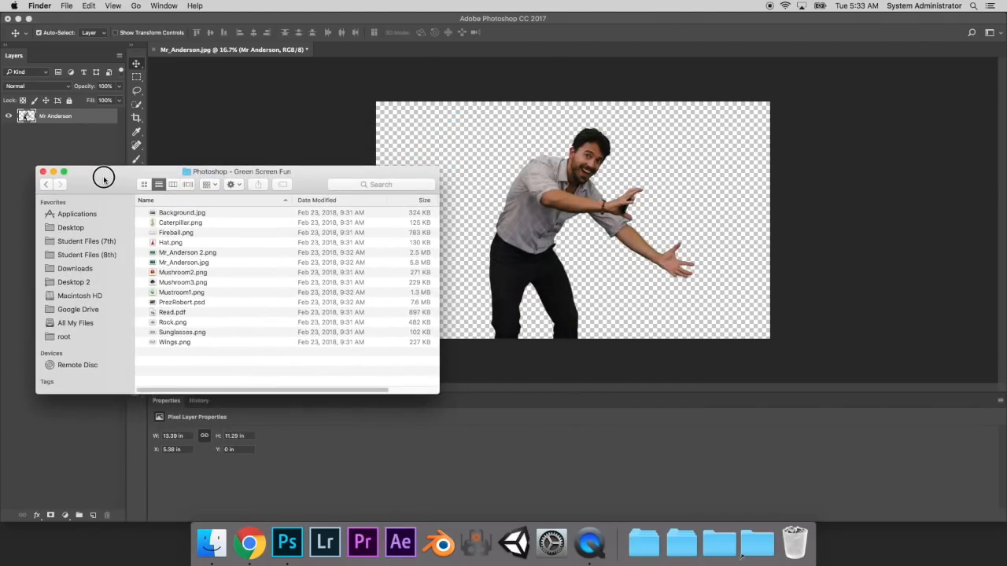
- Preview Background.jpg, place it into the document and scale it to about 88.7% so it covers the whole canvas
click(181, 211)
key(space)
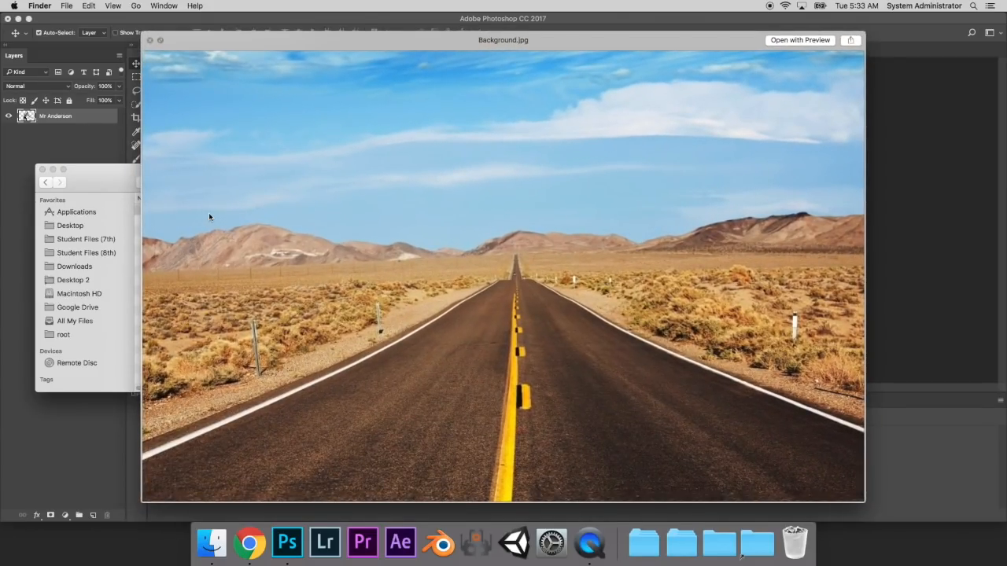
key(space)
drag(176, 211, 539, 147)
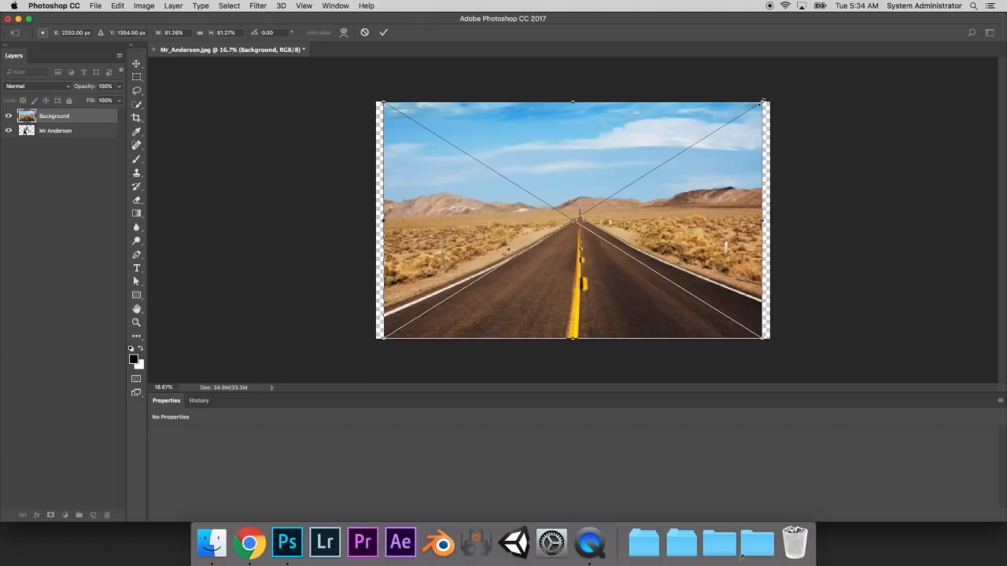
drag(762, 101, 796, 83)
drag(672, 151, 657, 166)
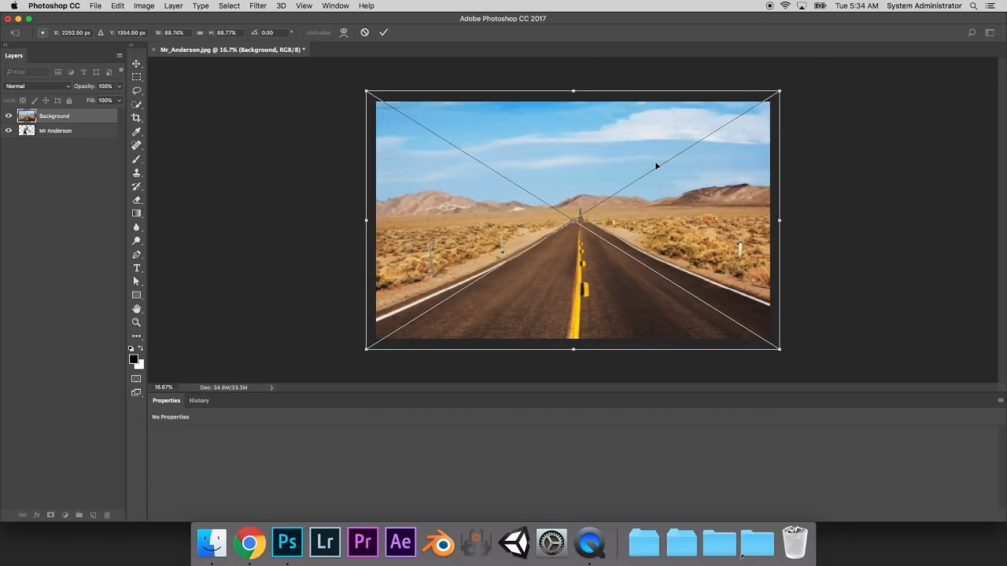
key(Return)
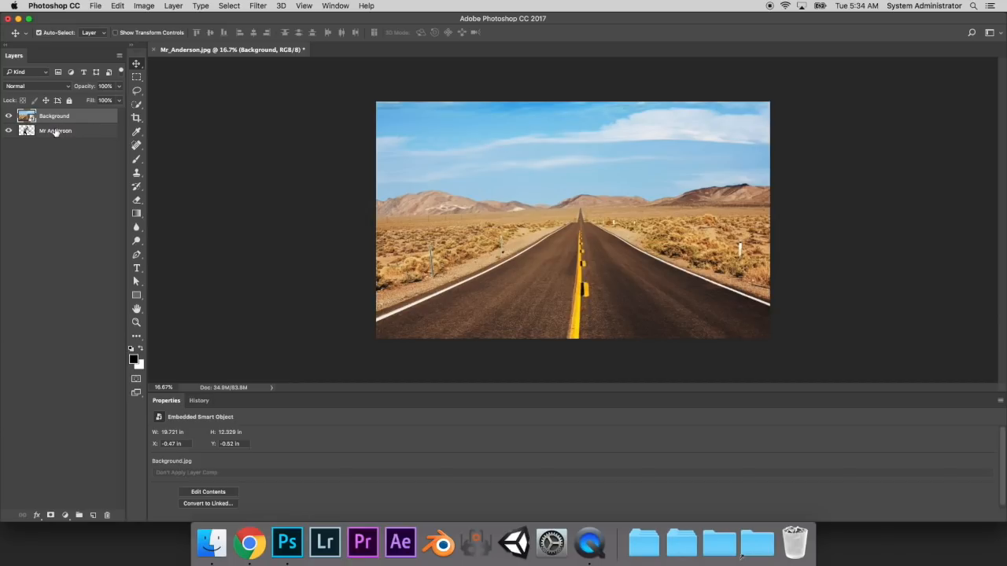
- Move the man's layer above the Background layer and shift him left to about X 3.65 in on the road
click(62, 135)
click(55, 135)
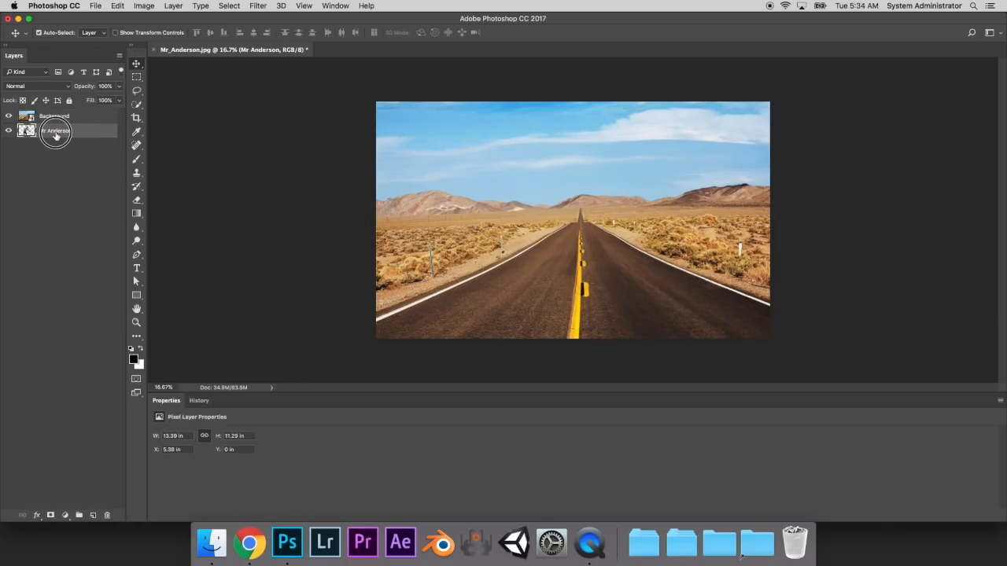
drag(55, 135, 55, 116)
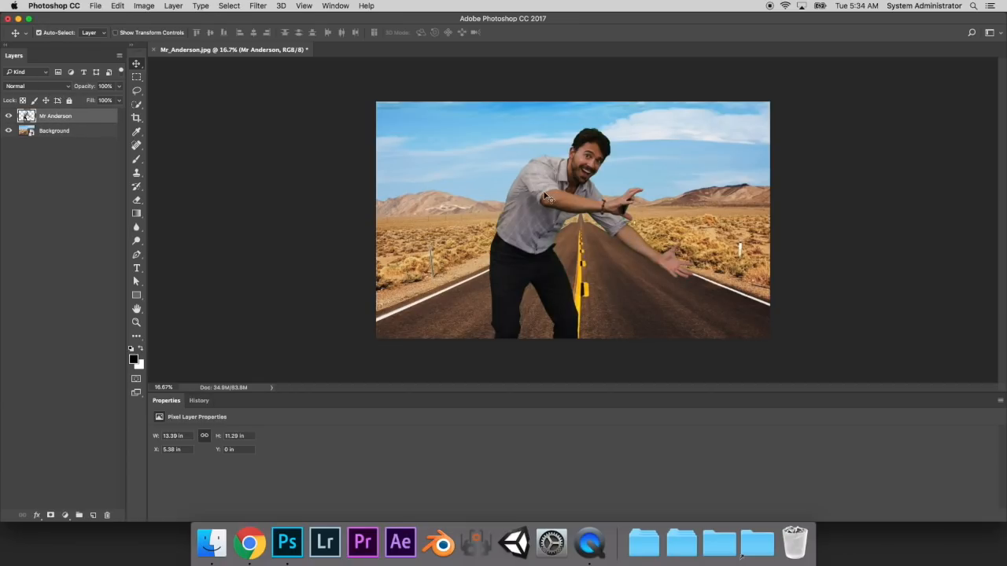
drag(547, 192, 497, 195)
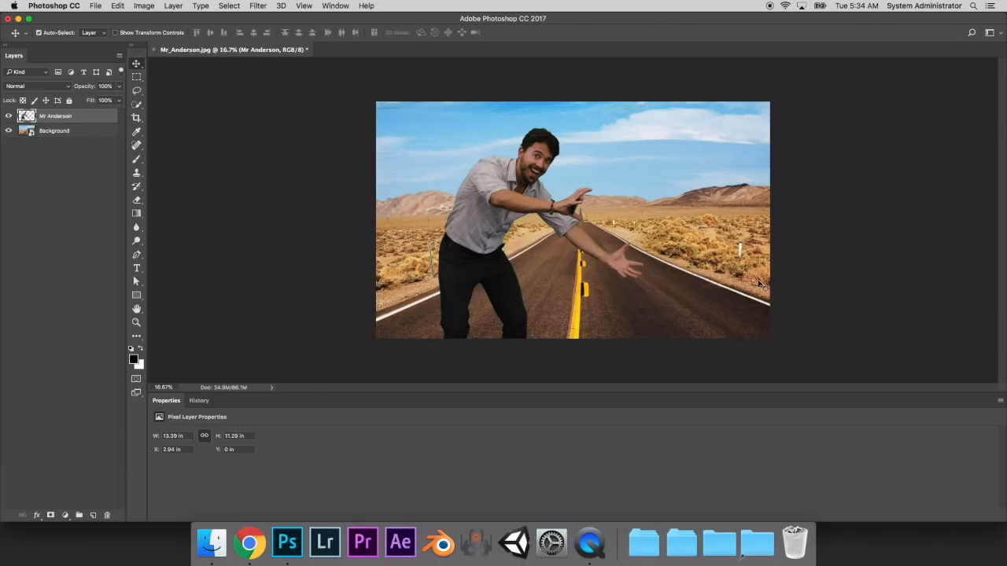
drag(485, 208, 501, 210)
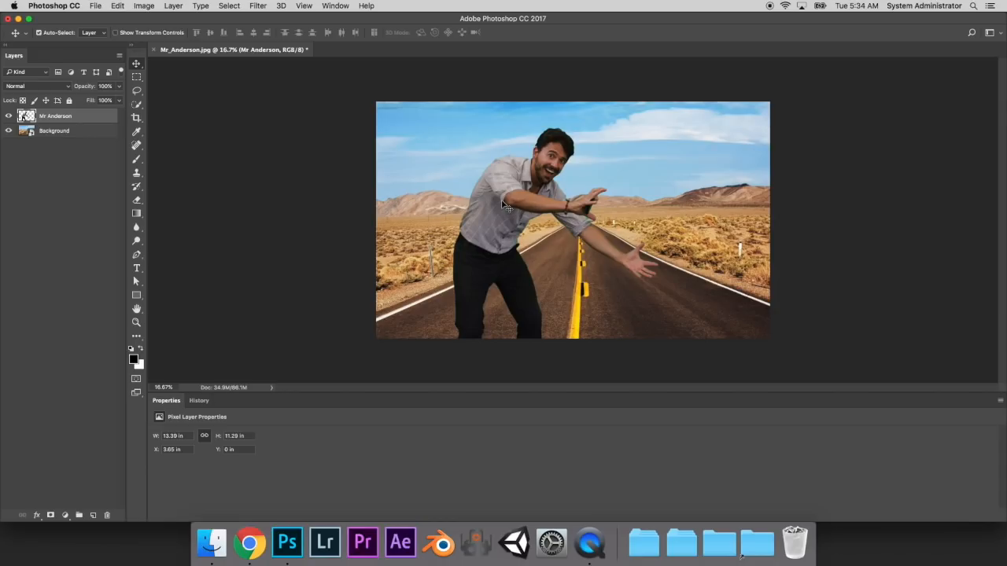
key(super+t)
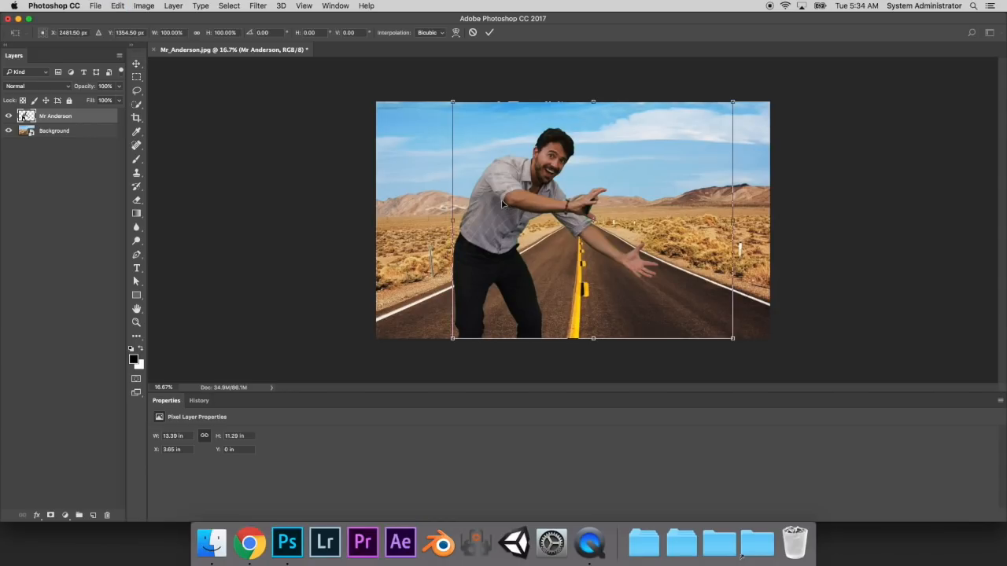
drag(604, 74, 599, 125)
drag(730, 99, 713, 110)
drag(643, 181, 804, 129)
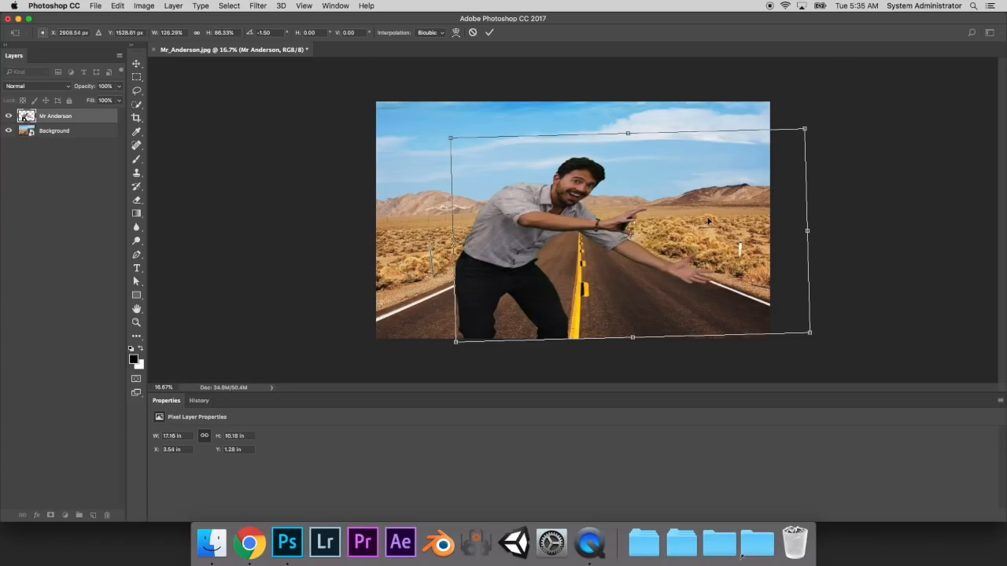
key(Escape)
- Scale the man down to about 85% and move him left to about X 0.84 in, Y 1.67 in
key(ctrl+t)
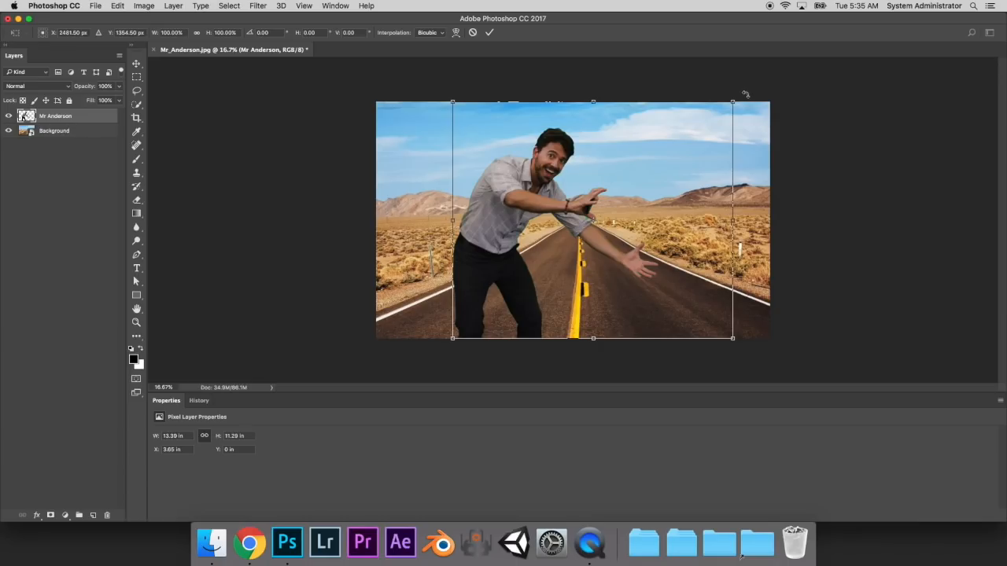
drag(733, 102, 711, 157)
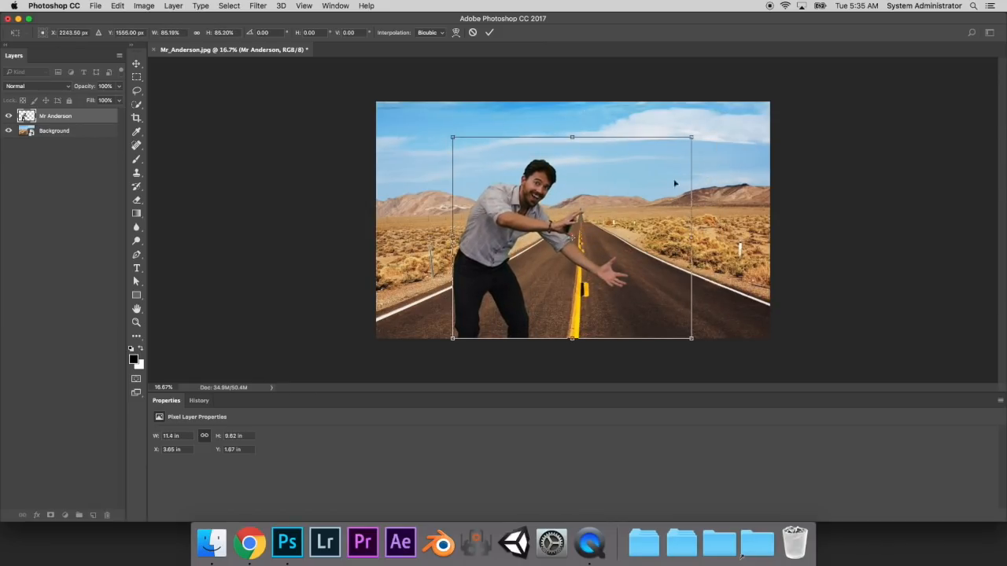
drag(516, 222, 459, 223)
key(Return)
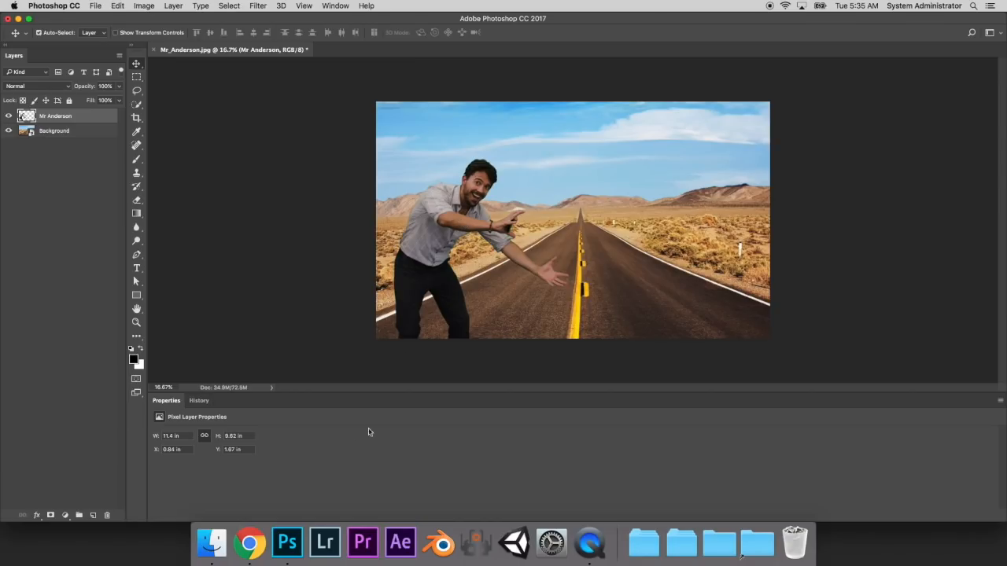
- Place Caterpillar.png and Mushroom2.png from the Photoshop - Green Screen Fun folder into the document at their original size
click(209, 551)
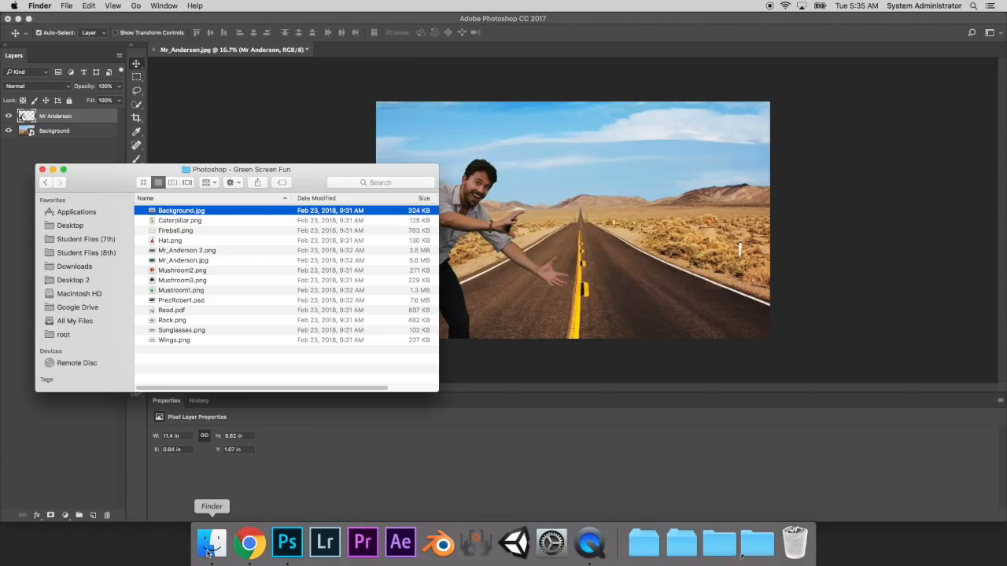
drag(200, 225, 586, 268)
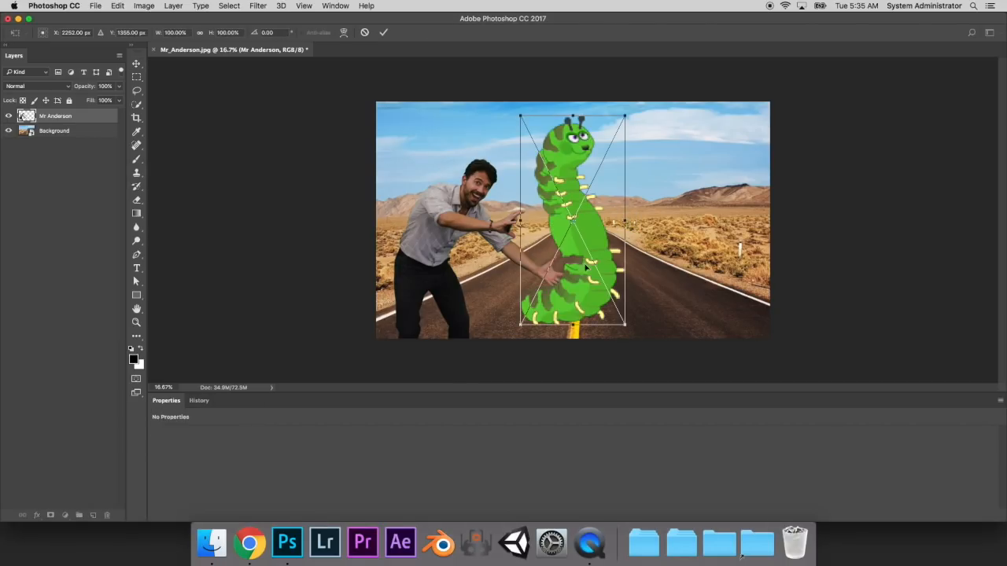
key(Return)
click(211, 543)
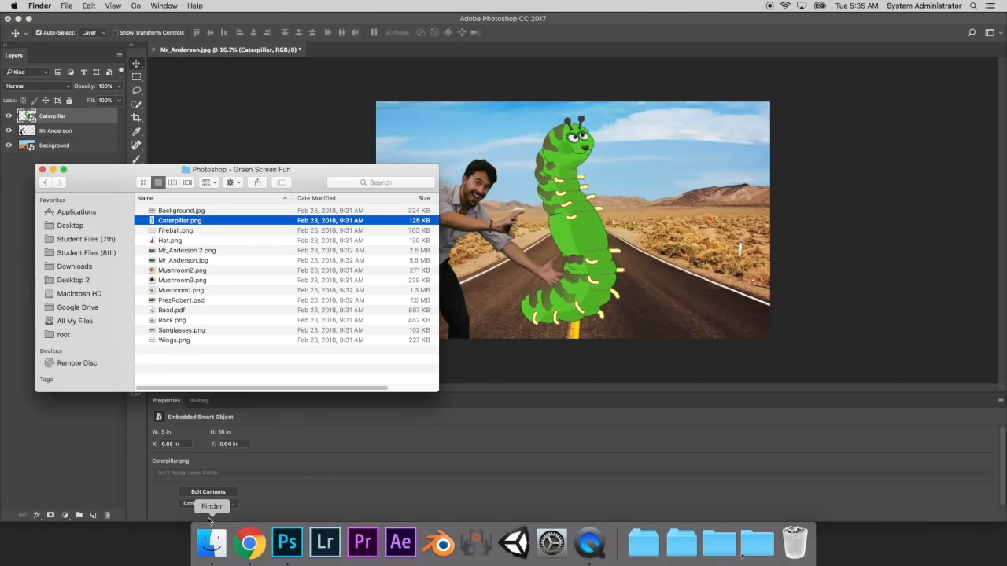
click(189, 281)
drag(181, 270, 697, 207)
key(Return)
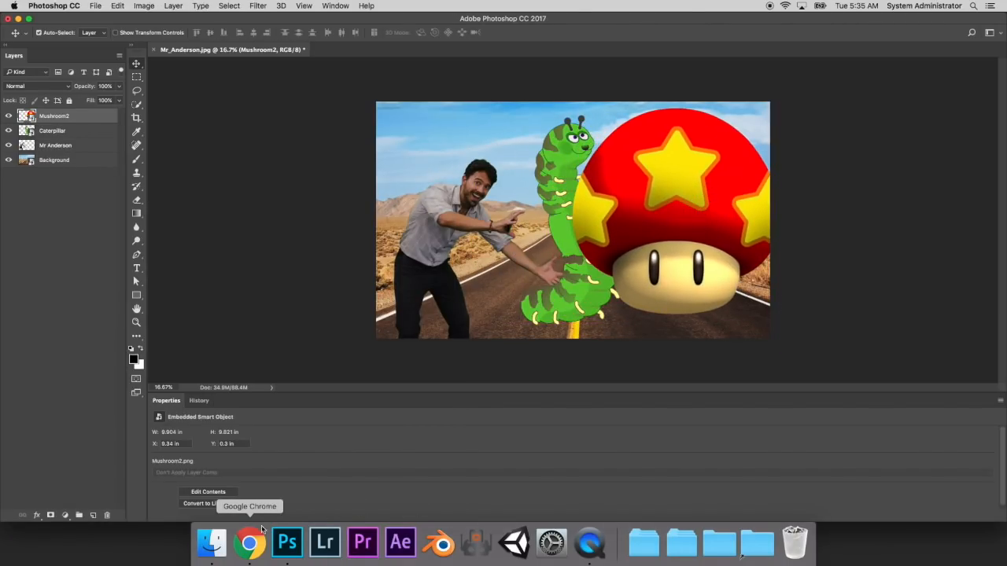
- Place Hat.png, shrink and rotate it to about 1.95 × 2.82 in, and fit it on the man's head
click(211, 542)
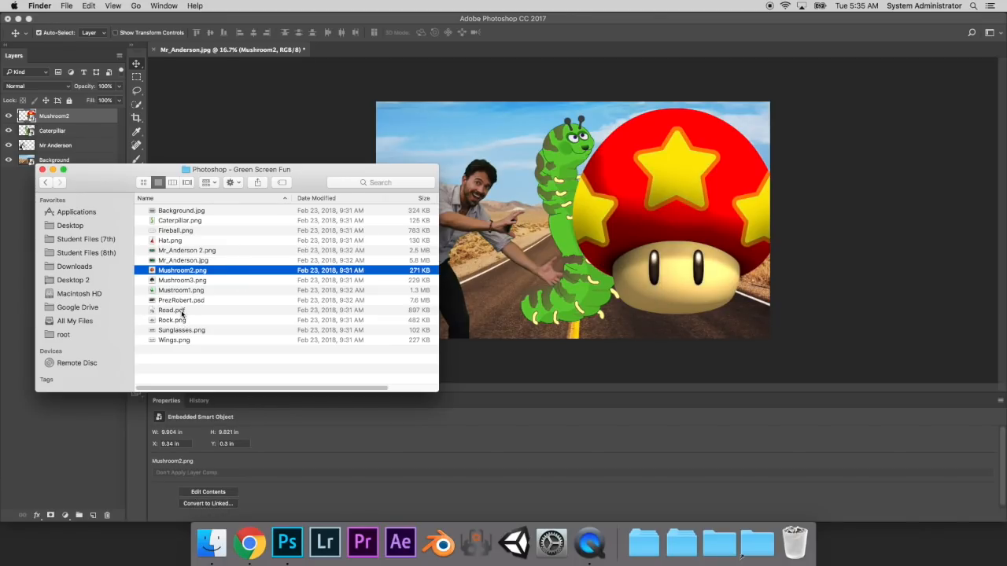
drag(169, 242, 494, 148)
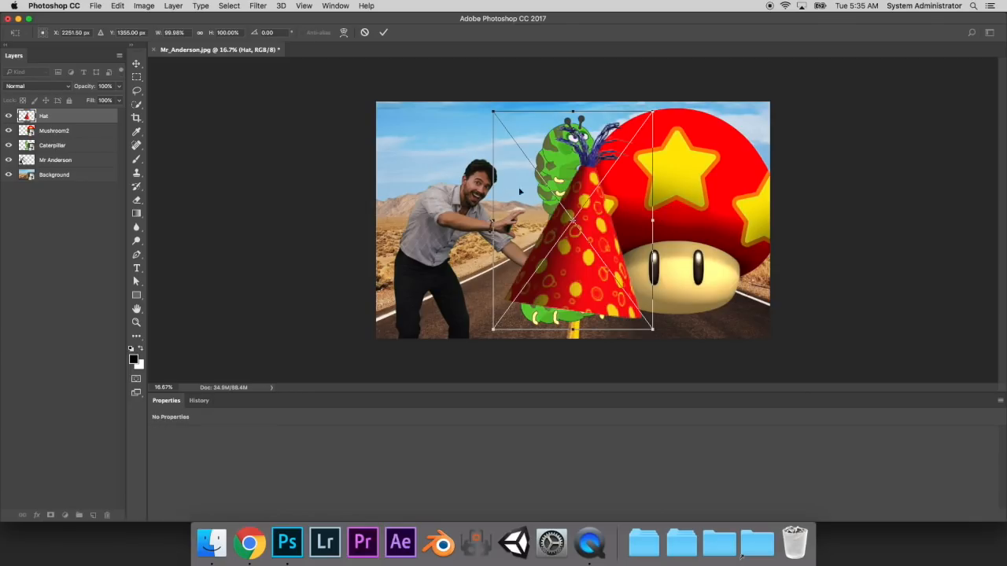
drag(594, 213, 495, 198)
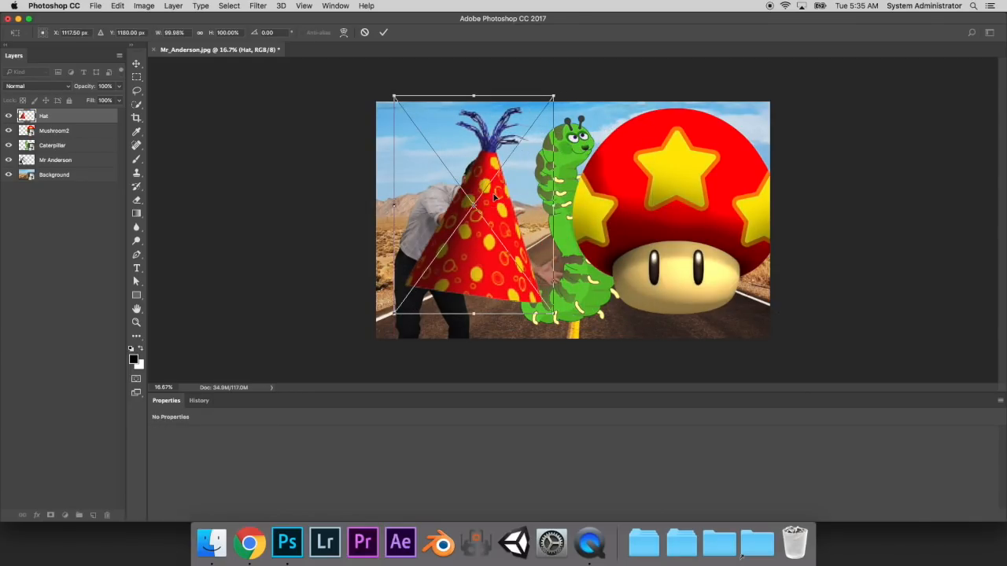
drag(554, 95, 452, 236)
drag(420, 298, 479, 160)
mouse_move(513, 97)
mouse_down()
mouse_move(503, 114)
mouse_move(497, 98)
mouse_up()
drag(477, 132, 474, 141)
key(Return)
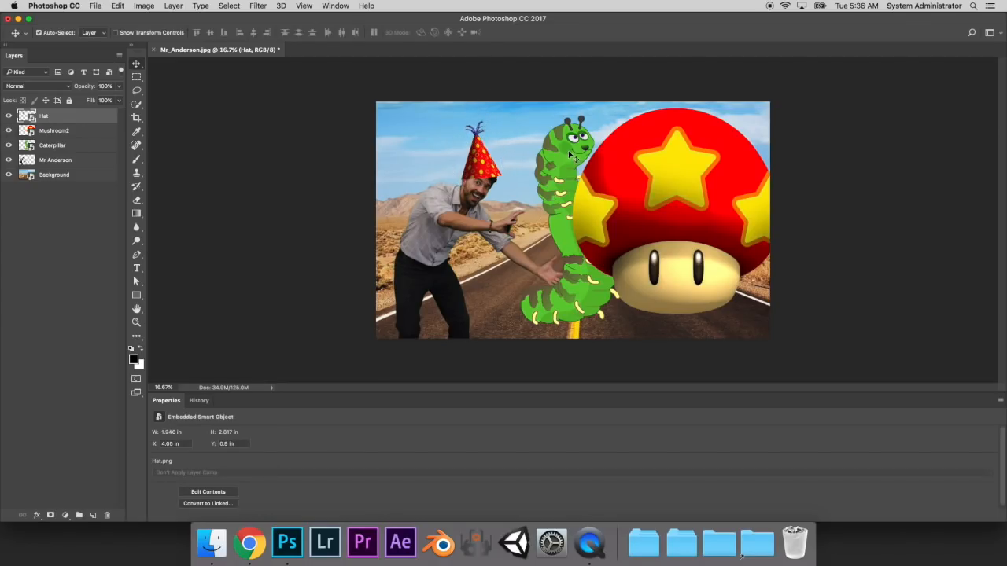
- Move the caterpillar closer to the man's hands and shift the mushroom right to about X 9.83 in
click(572, 157)
drag(572, 157, 537, 158)
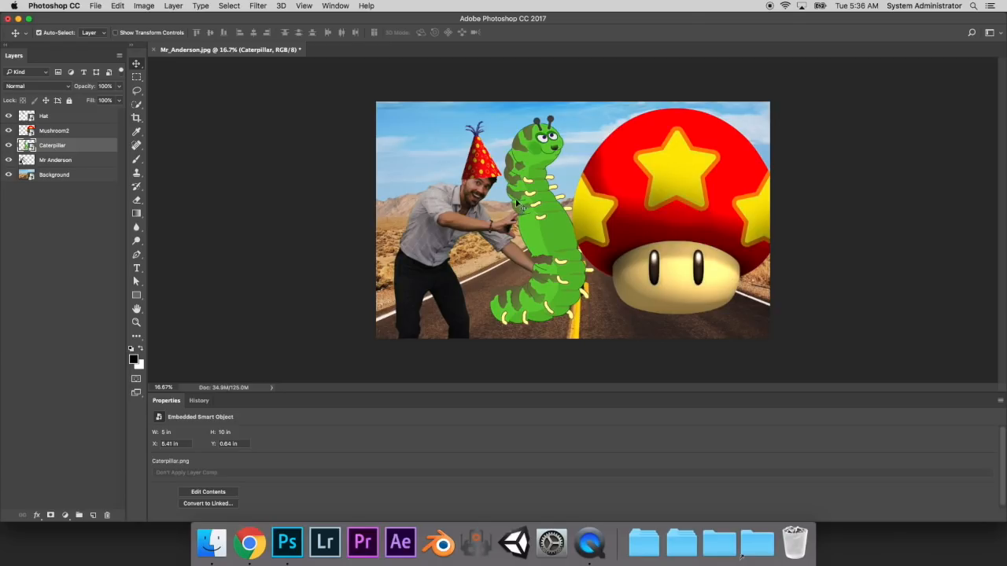
drag(654, 197, 533, 237)
drag(533, 237, 541, 233)
- Shrink and tilt the caterpillar to about 3.31 × 5.78 in and position it between the man's hands
key(ctrl+t)
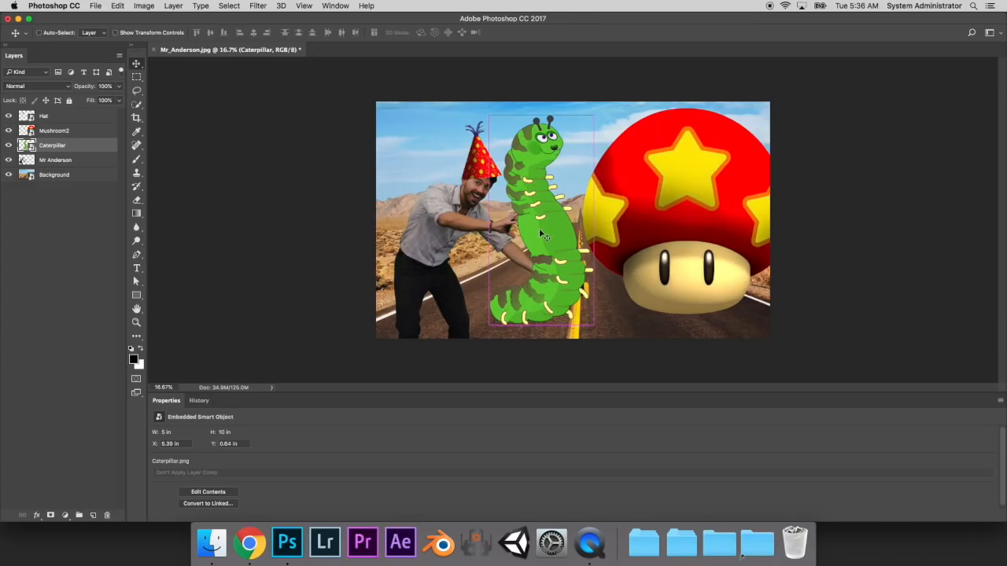
drag(595, 115, 540, 202)
drag(567, 184, 543, 161)
drag(510, 272, 528, 240)
key(Return)
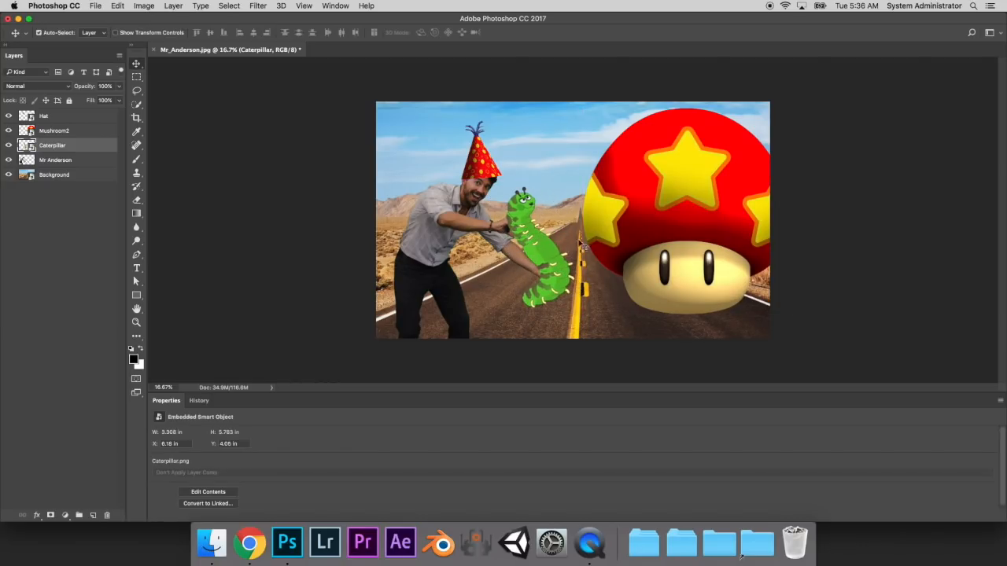
- Shrink the mushroom to about 2.23 × 2.22 in and put it in the man's hand in place of the caterpillar
click(679, 226)
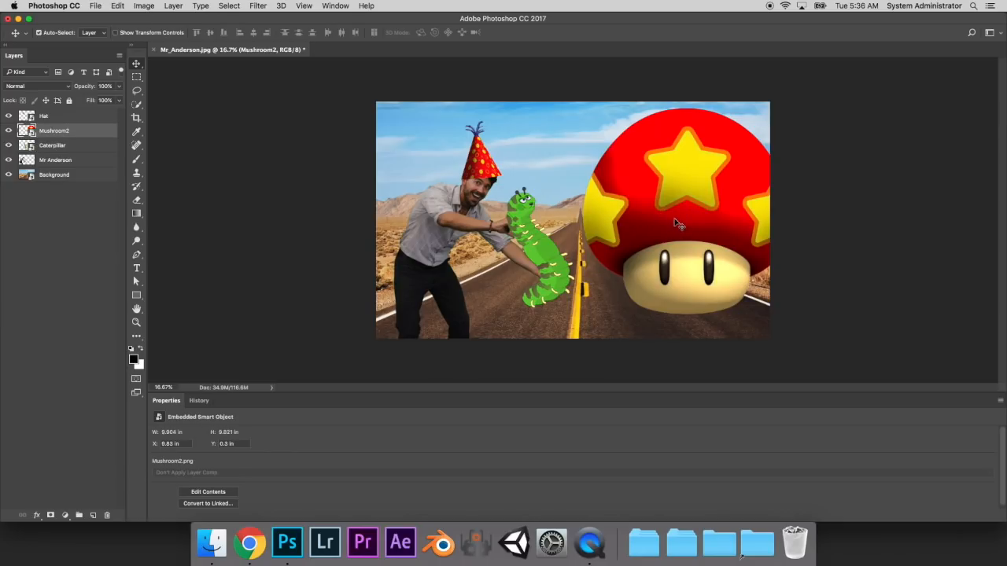
key(super+t)
drag(807, 91, 630, 225)
key(Return)
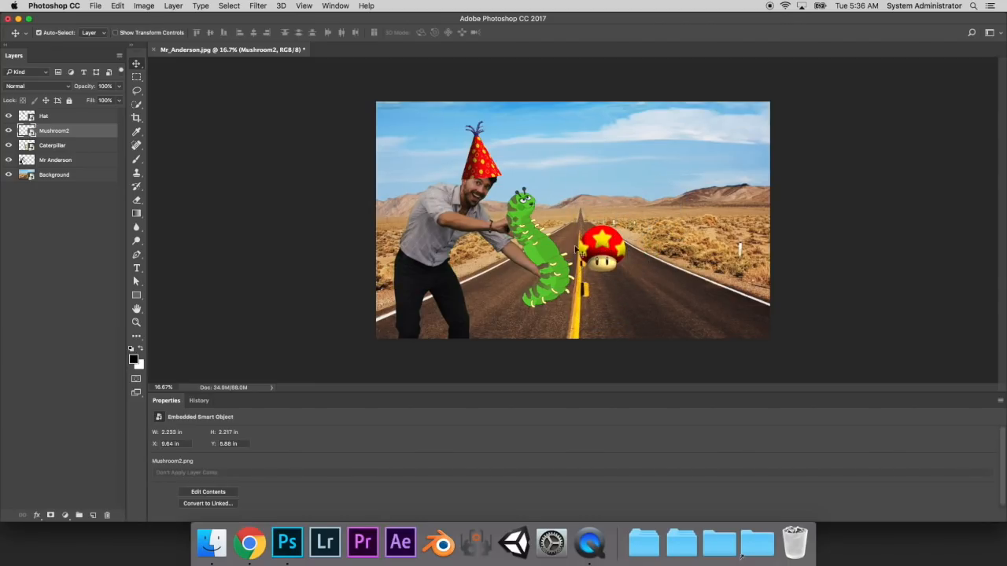
drag(534, 253, 680, 224)
drag(599, 246, 556, 252)
- Rotate the caterpillar clockwise and position it in the sky above the road at about X 9.74 in, Y 1.17 in
click(674, 194)
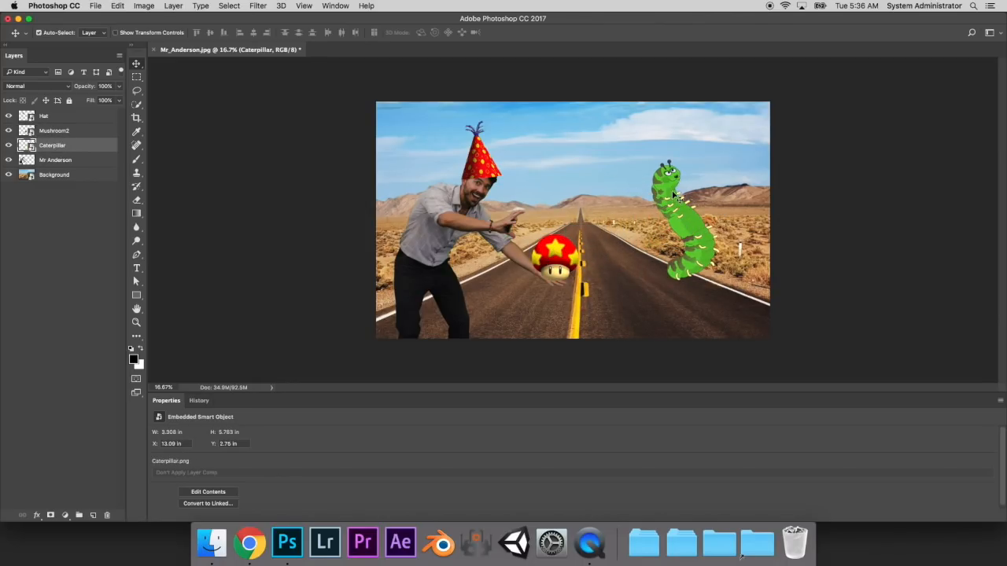
key(ctrl+t)
drag(744, 181, 754, 227)
drag(676, 228, 634, 182)
drag(719, 148, 716, 132)
key(Return)
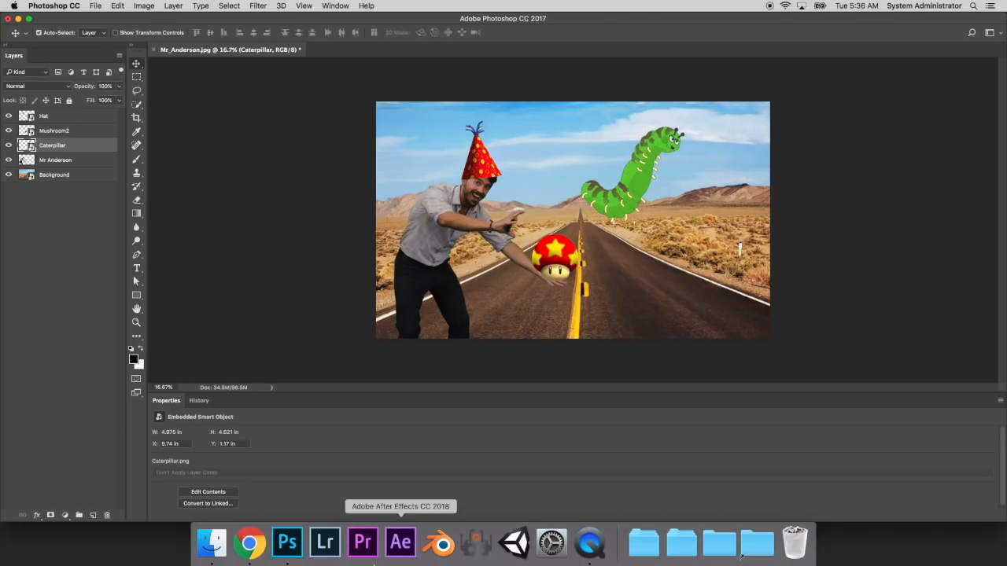
- Place Wings.png, scale it to about 56%, rotate it about 15° and position it over the caterpillar
click(211, 543)
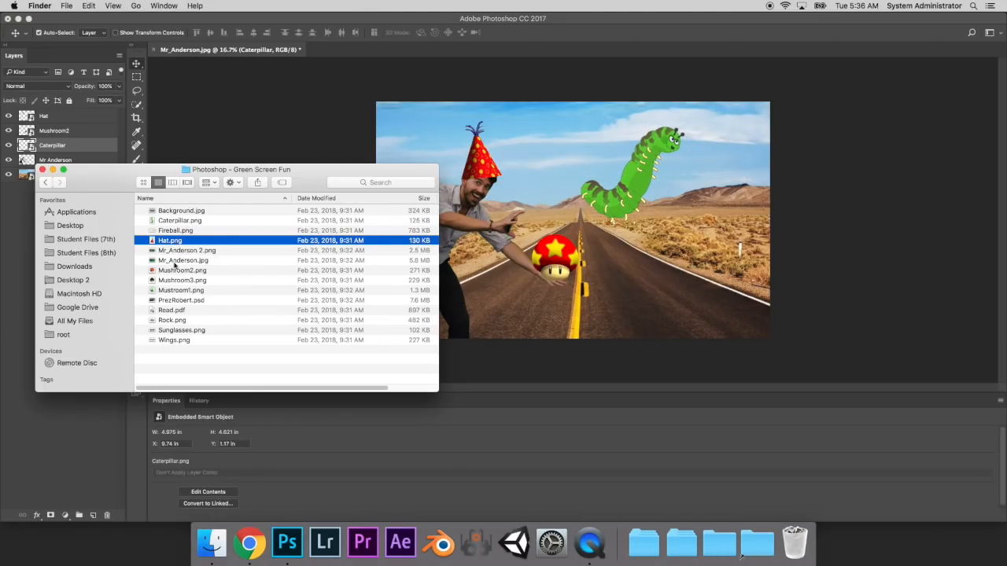
drag(178, 342, 641, 188)
drag(712, 156, 586, 211)
drag(504, 248, 640, 161)
drag(746, 123, 747, 135)
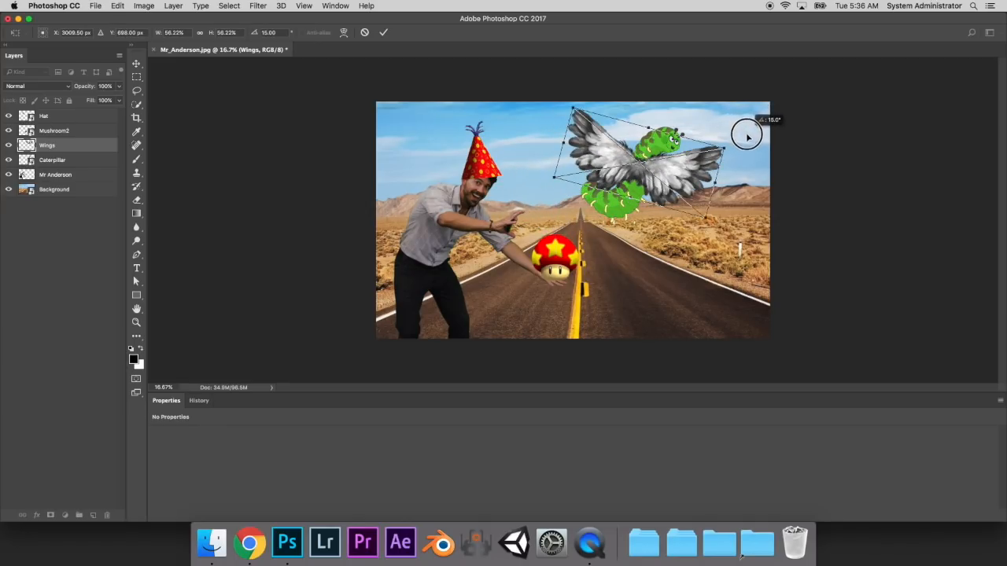
drag(670, 168, 677, 170)
key(Return)
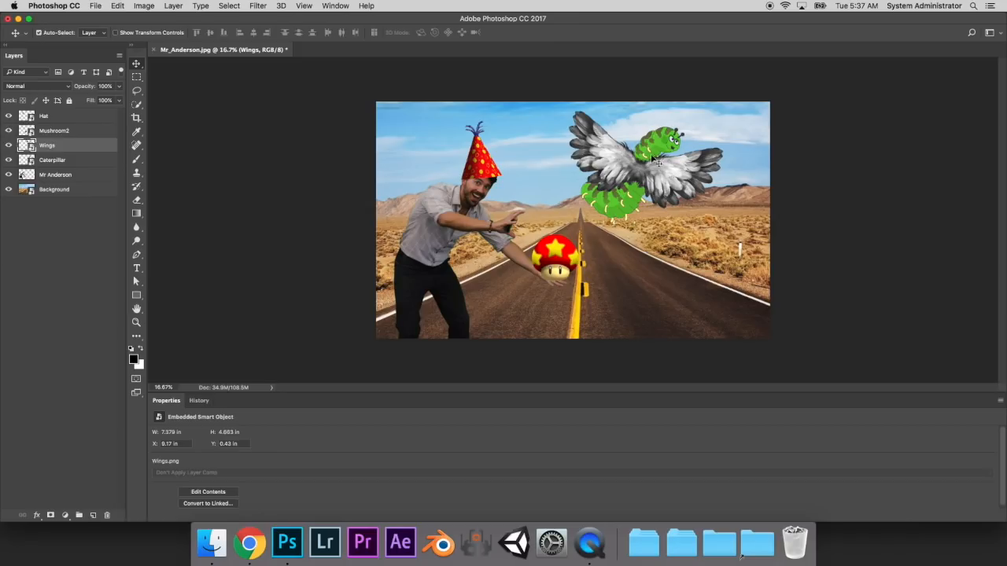
- Move the Caterpillar layer above the Wings layer
click(45, 163)
click(52, 150)
double_click(51, 162)
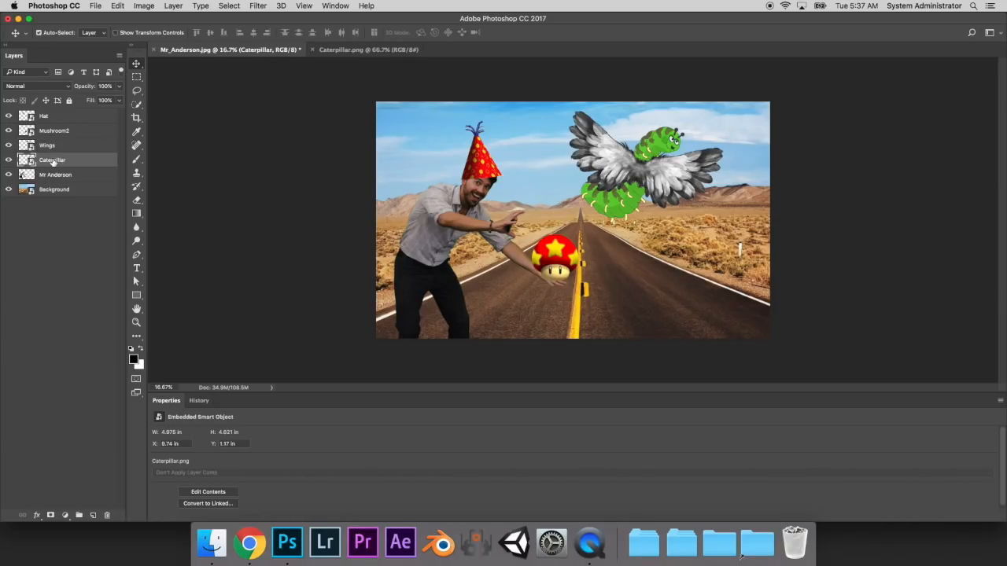
drag(52, 162, 53, 145)
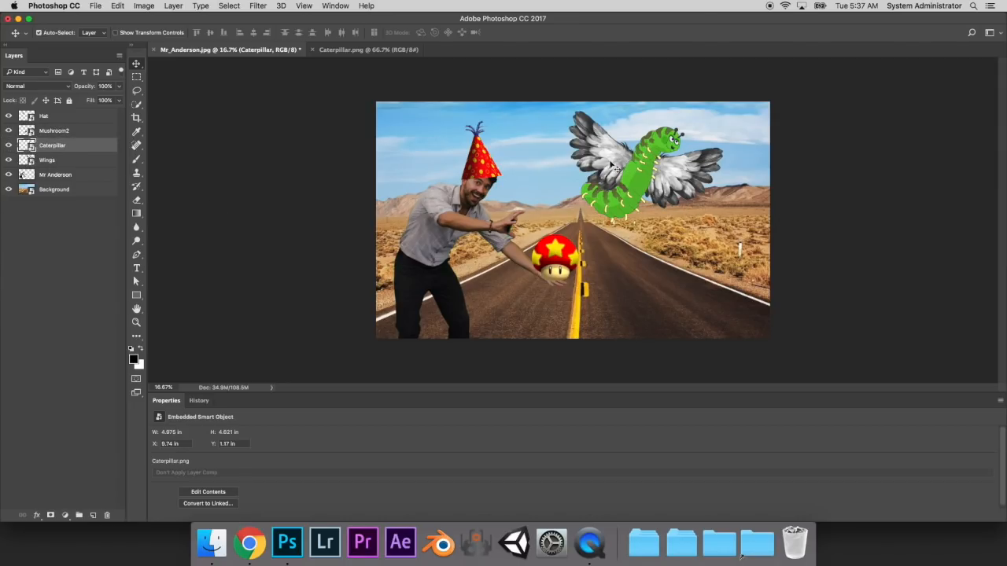
- Rotate the wings further to about 18.7° and adjust their position behind the caterpillar
click(683, 173)
key(super+t)
drag(742, 128, 749, 150)
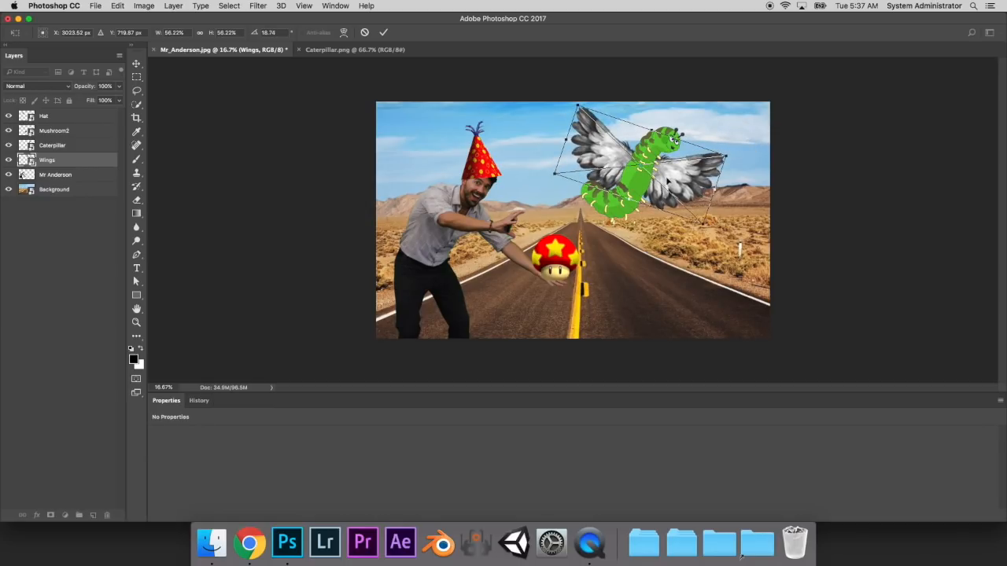
key(Return)
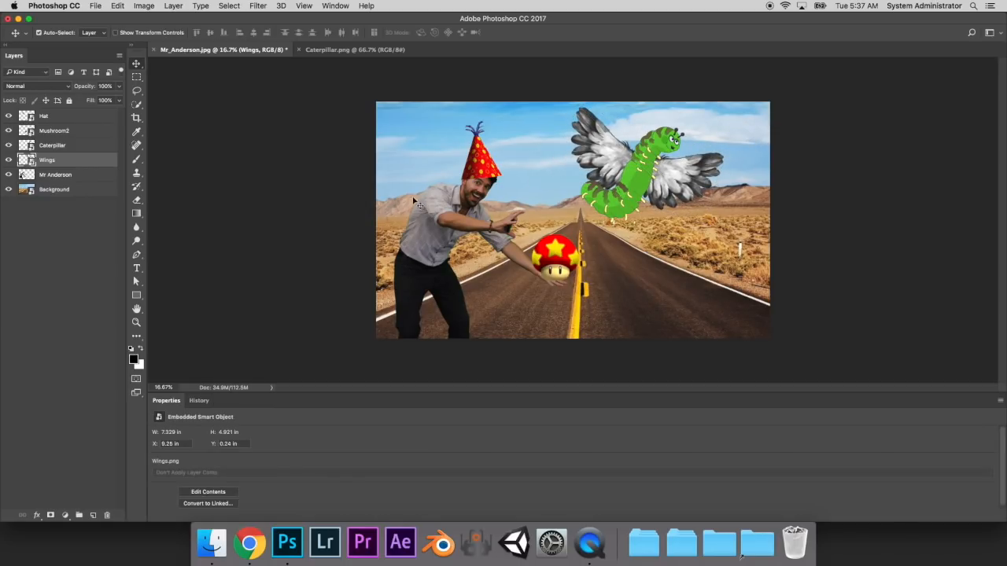
- Apply a Hue/Saturation adjustment to the Caterpillar layer, shifting its hue from green to blue
click(61, 145)
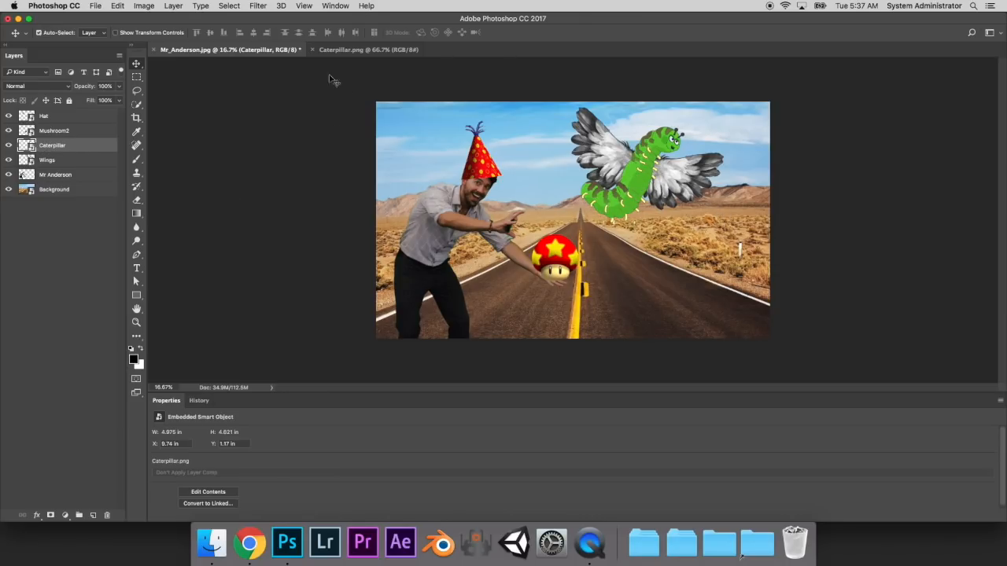
click(53, 7)
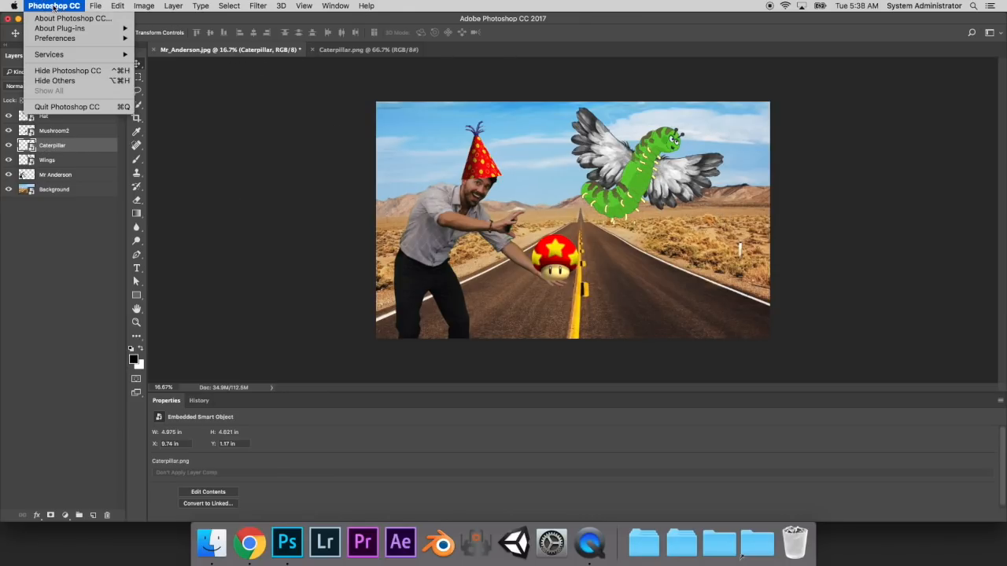
mouse_move(158, 6)
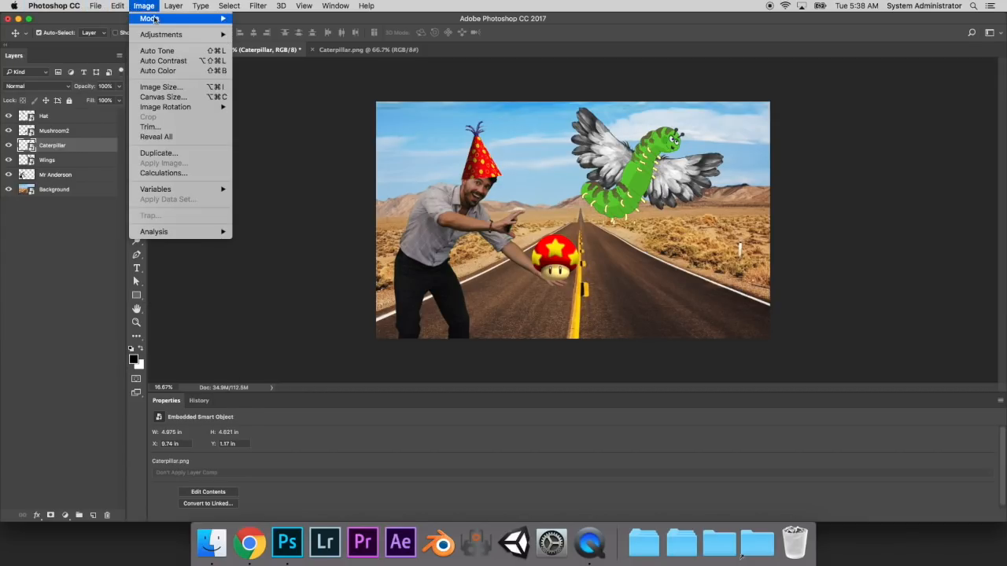
mouse_move(150, 39)
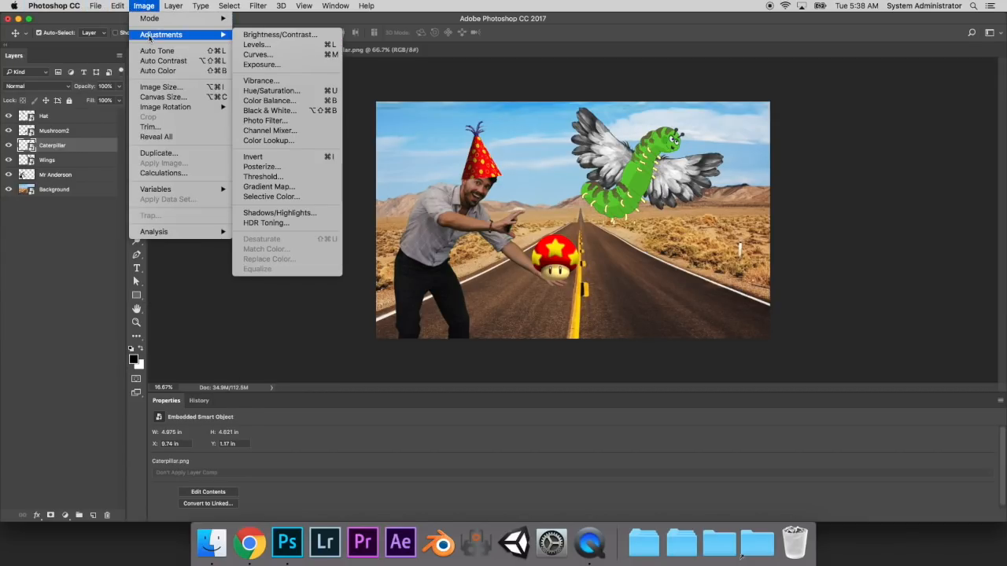
click(320, 93)
drag(914, 161, 211, 96)
drag(245, 163, 281, 170)
click(355, 110)
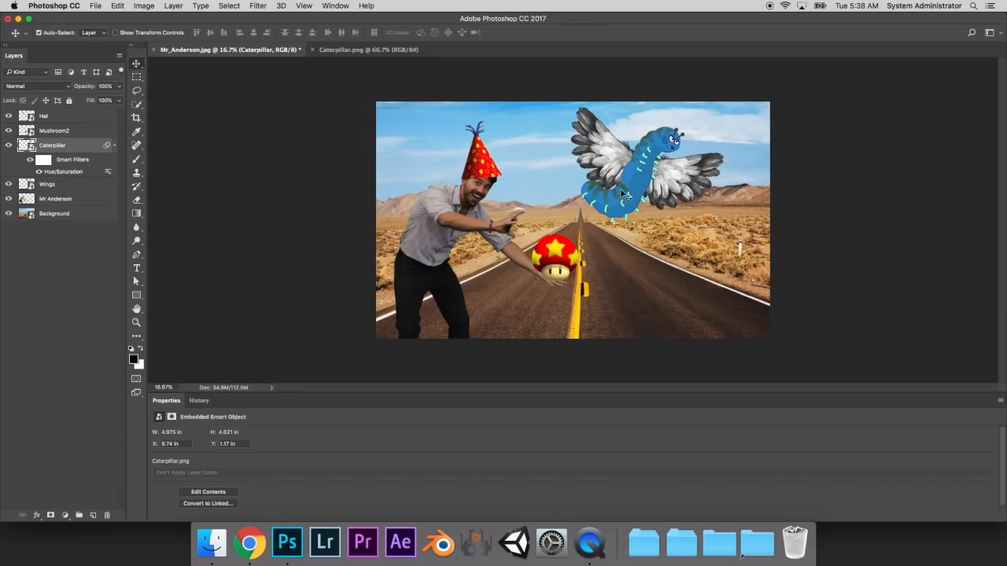
- Duplicate the man's layer within the same document, ending the new layer's name with 2 instead of "copy"
click(434, 228)
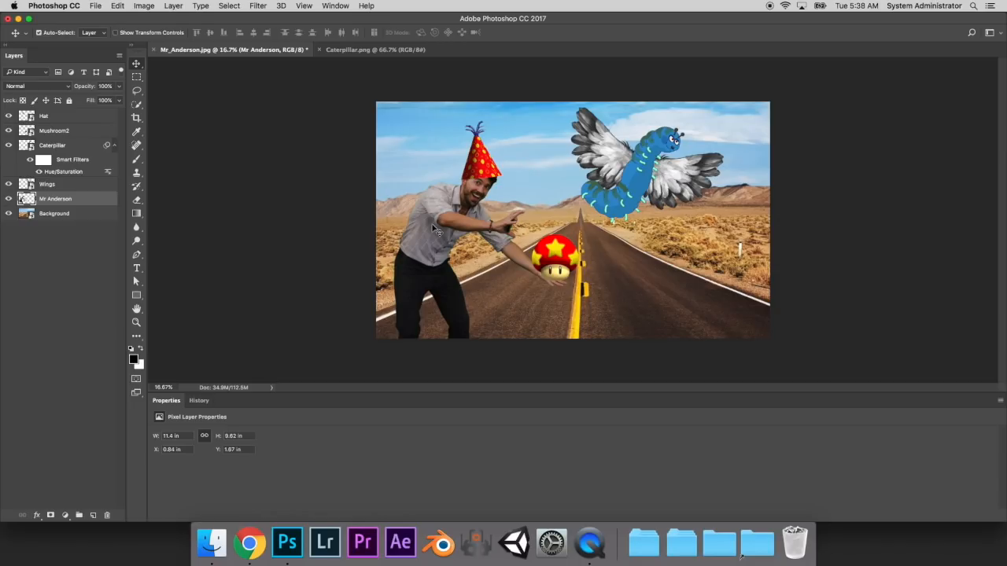
right_click(55, 206)
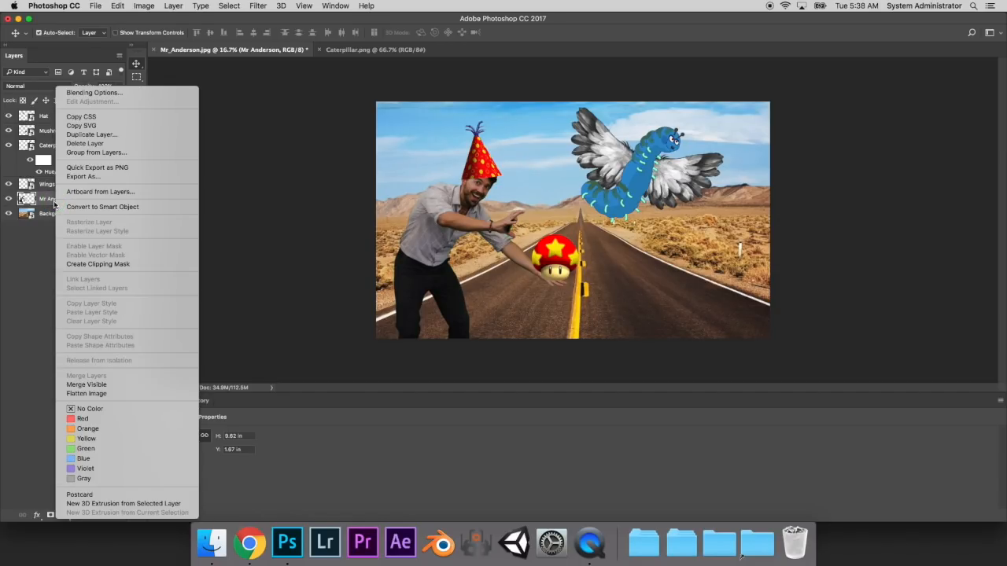
click(92, 134)
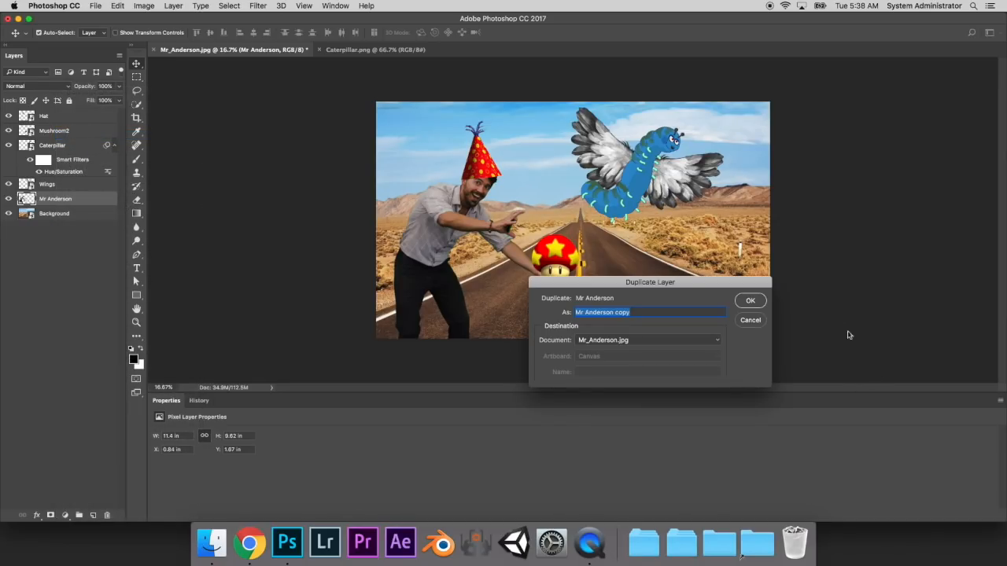
drag(643, 313, 614, 312)
click(744, 300)
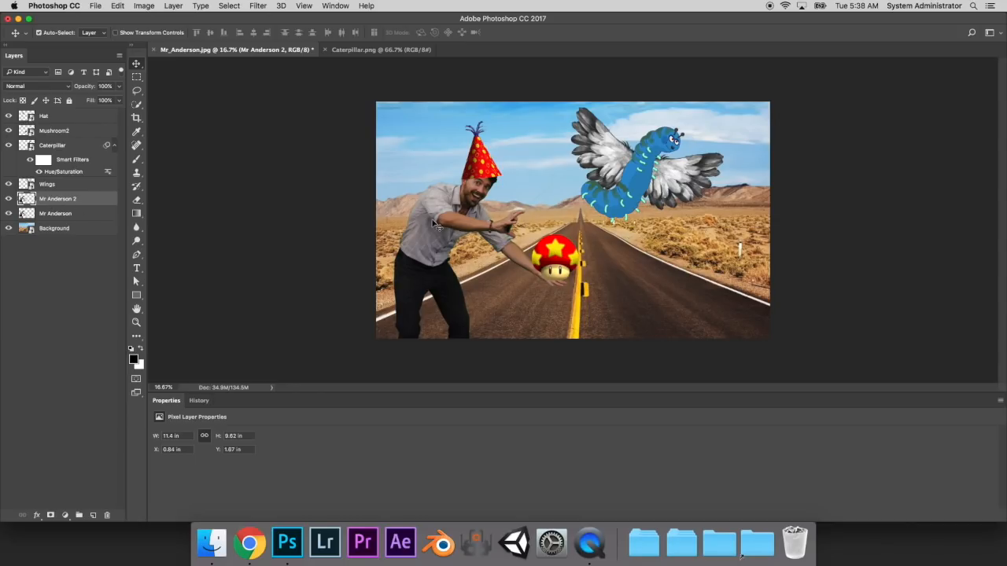
- Move the duplicated man onto the right side of the road, below the winged caterpillar
drag(435, 229, 644, 246)
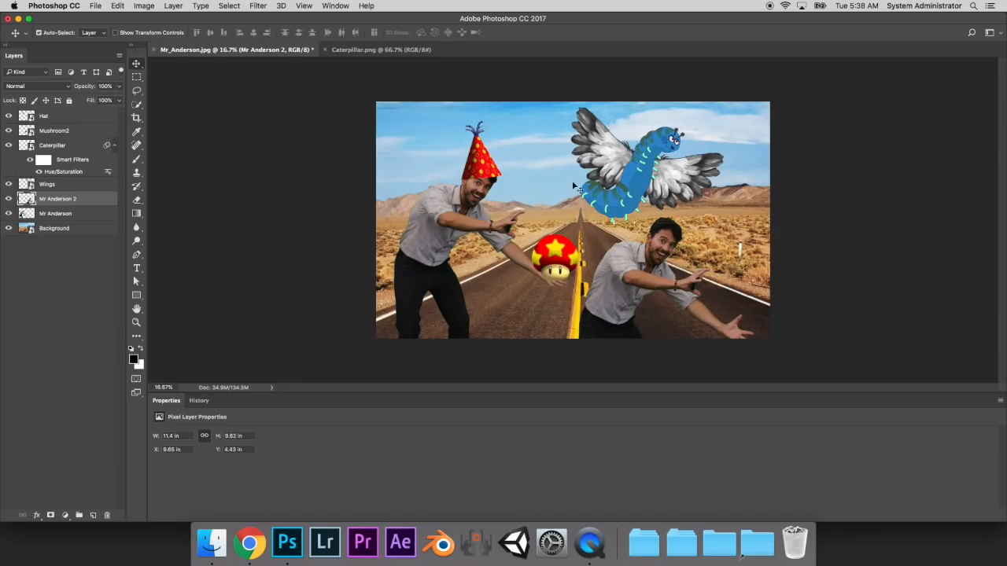
- Switch to Chrome and search the web for "transparent tree"
click(250, 542)
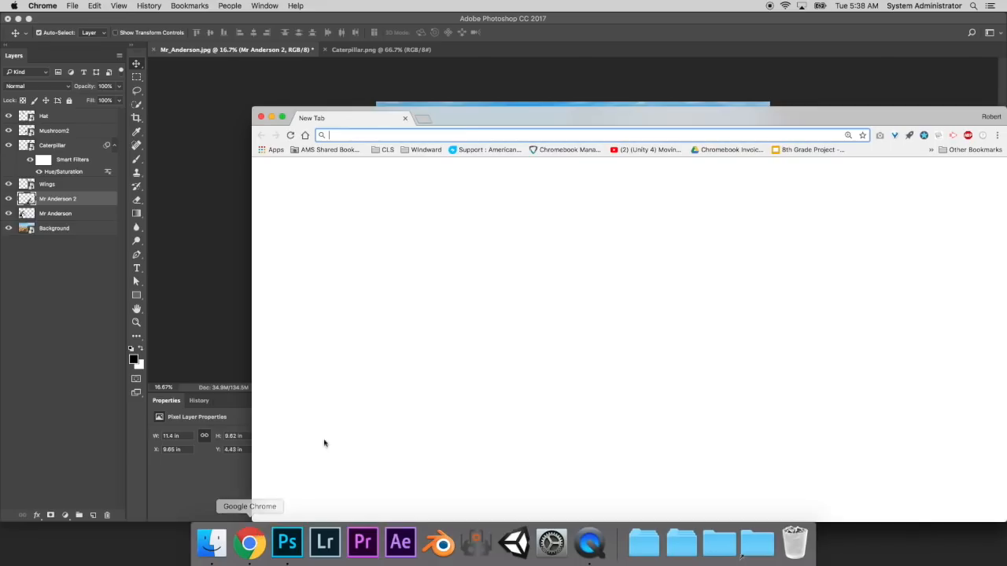
text(transparent)
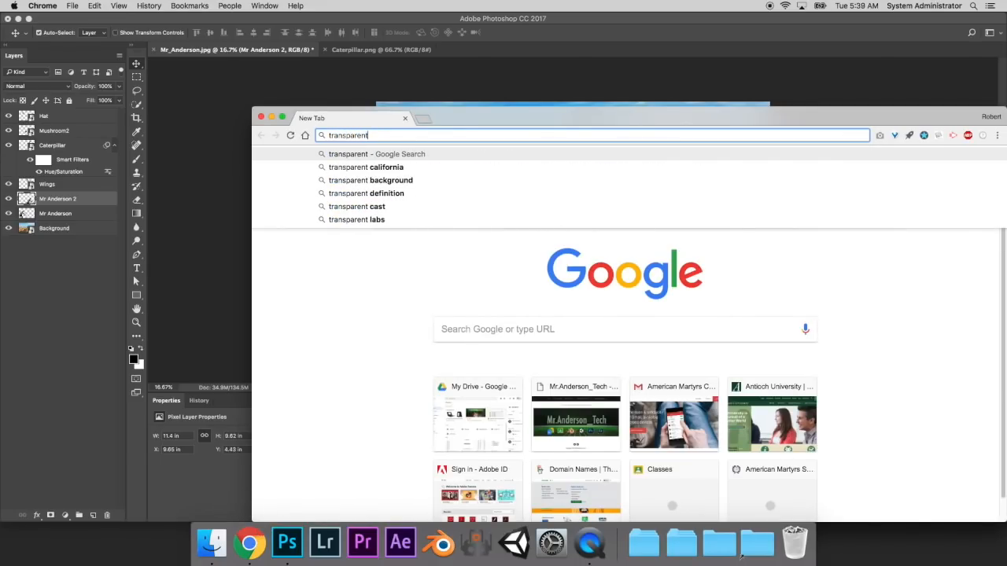
text(ee)
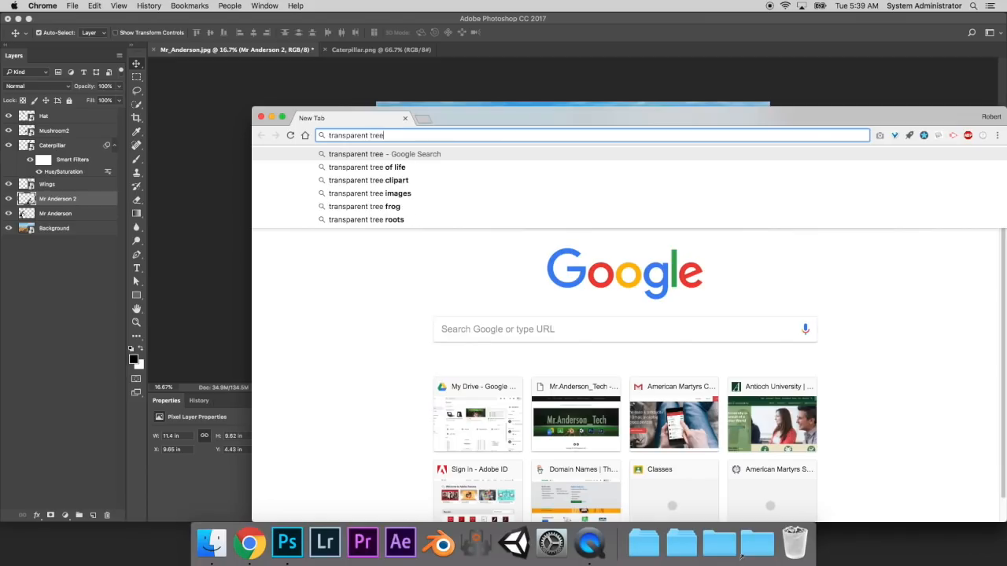
key(Return)
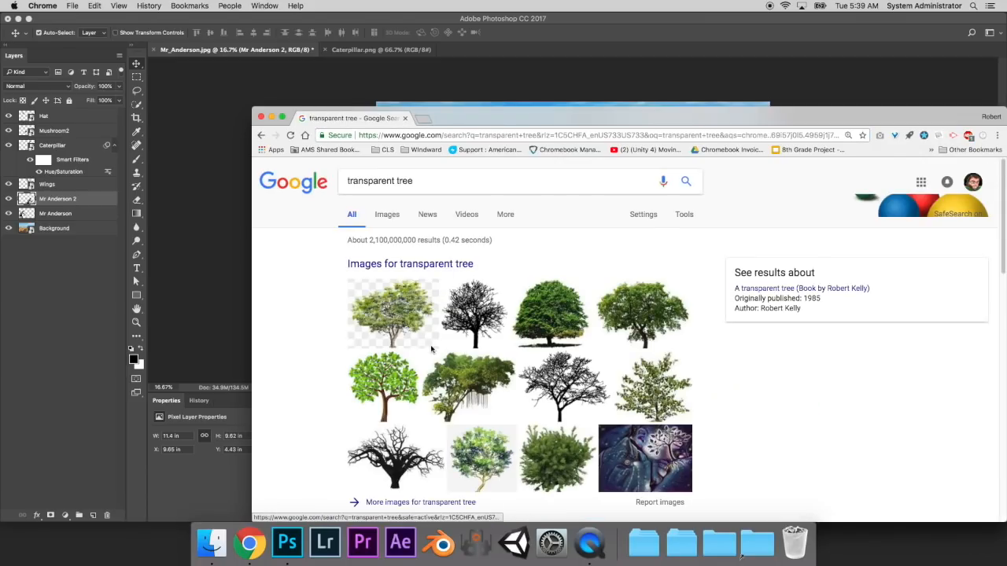
- Open the black bare tree silhouette from the image results and save tree-silhouette-2-1.png to the desktop
click(484, 324)
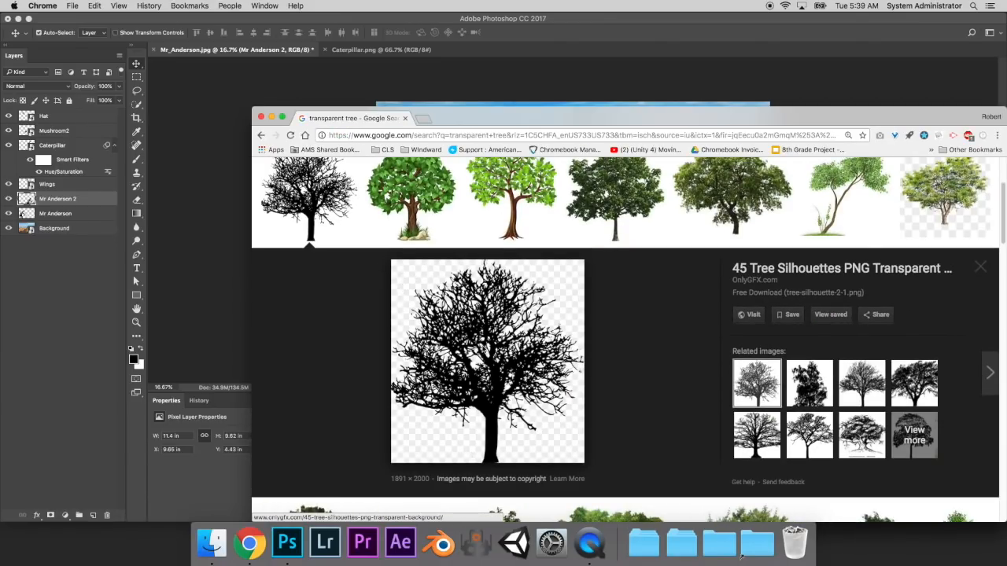
scroll(775, 302, up, 3)
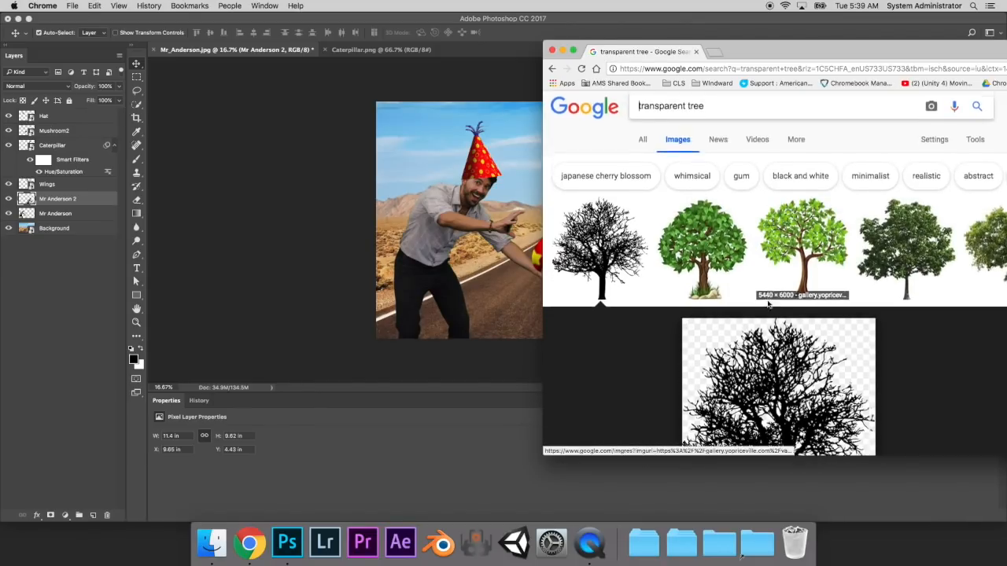
scroll(775, 314, down, 3)
drag(775, 322, 883, 517)
- Place tree-silhouette-2-1.png into the Photoshop composite, positioned between the hatted man and the winged caterpillar
scroll(775, 344, down, 3)
drag(775, 343, 447, 226)
drag(579, 214, 537, 161)
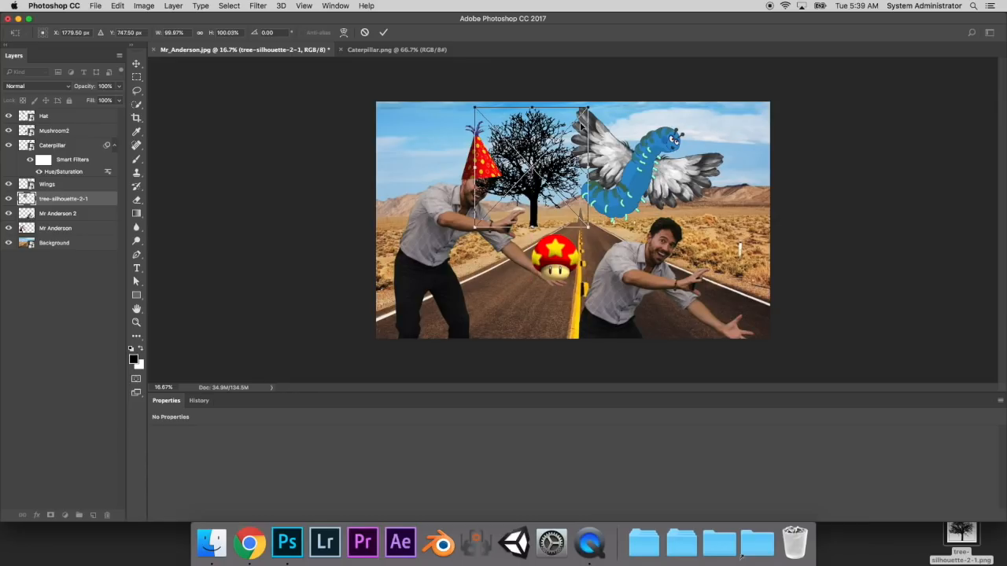
key(Return)
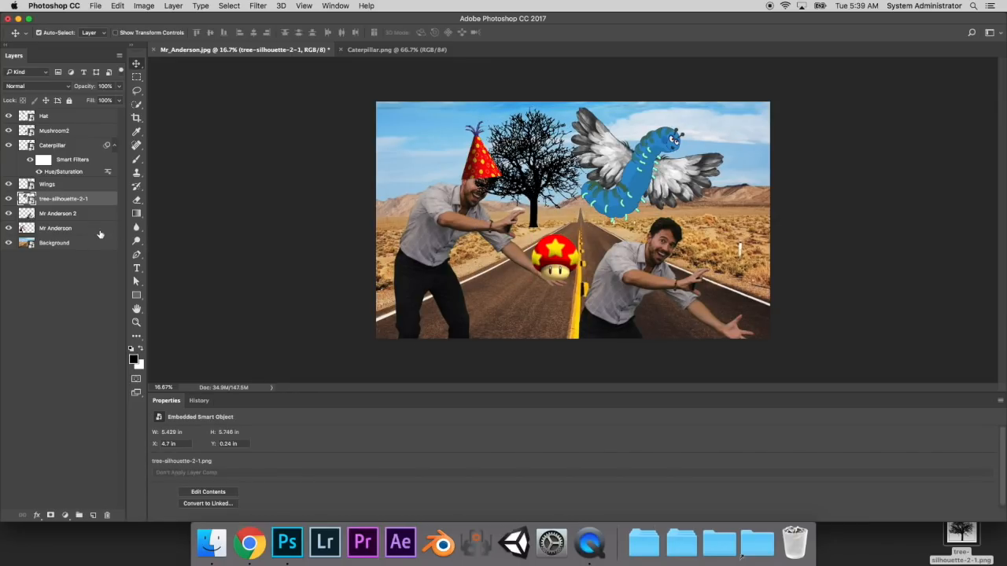
- Move the tree layer directly above Background, then scale the tree to about 3.95 × 4.18 in and stand it beside the road behind the mushroom
drag(63, 199, 58, 236)
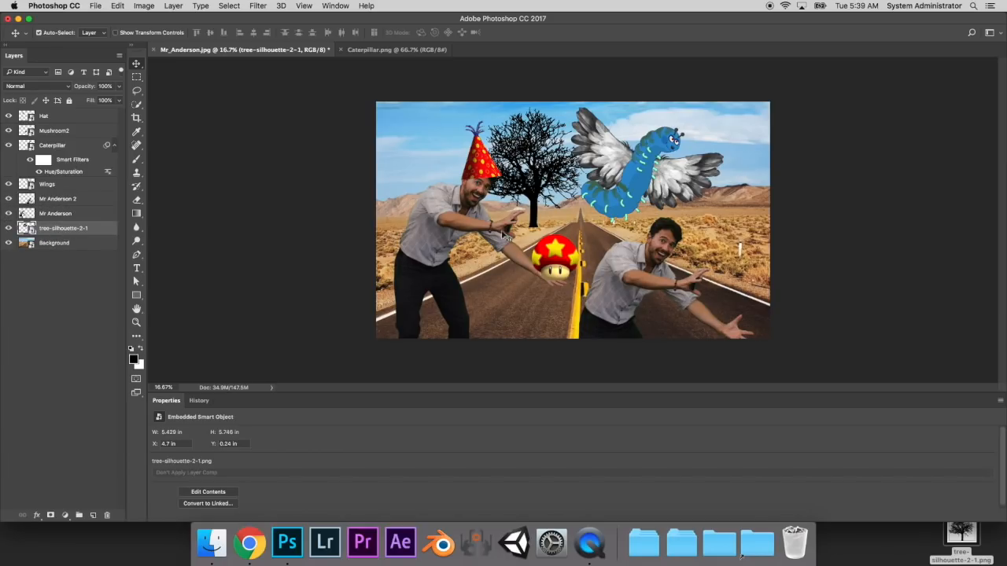
key(super+t)
drag(590, 105, 559, 141)
drag(518, 181, 538, 180)
key(Return)
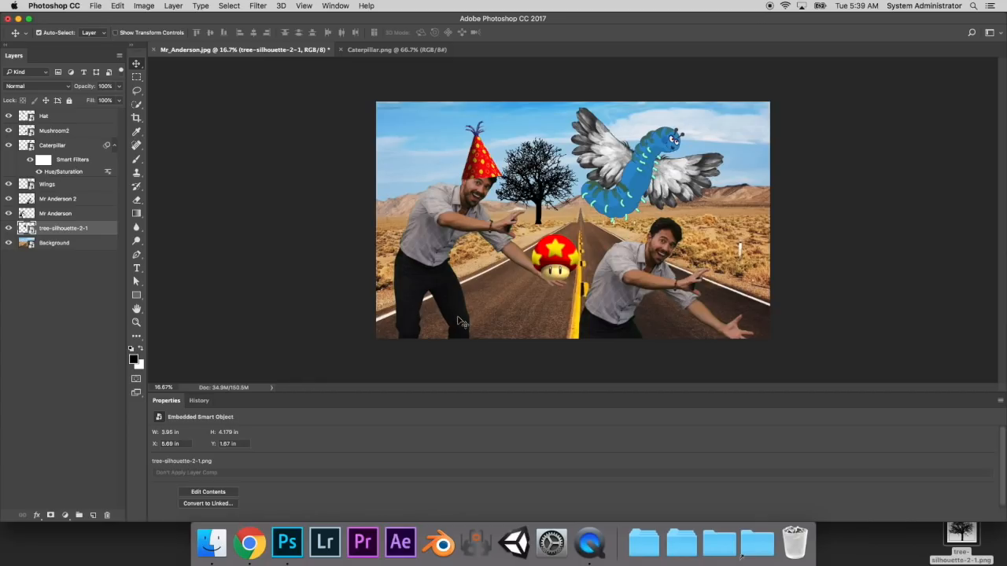
- Save the composite as a layered Photoshop (PSD) file under its existing name in the teacher's 7T folder inside Student Files (7th)
click(96, 7)
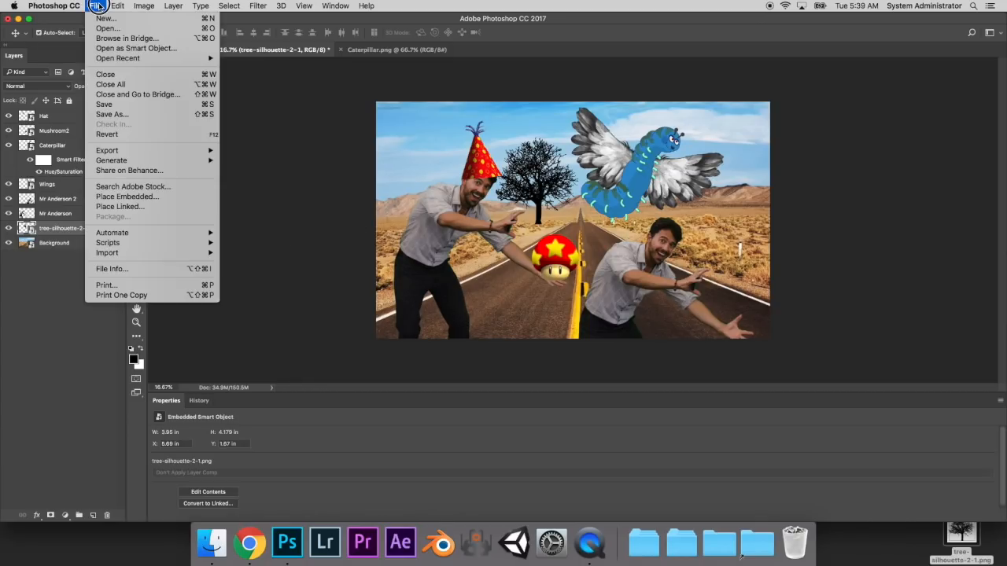
click(154, 114)
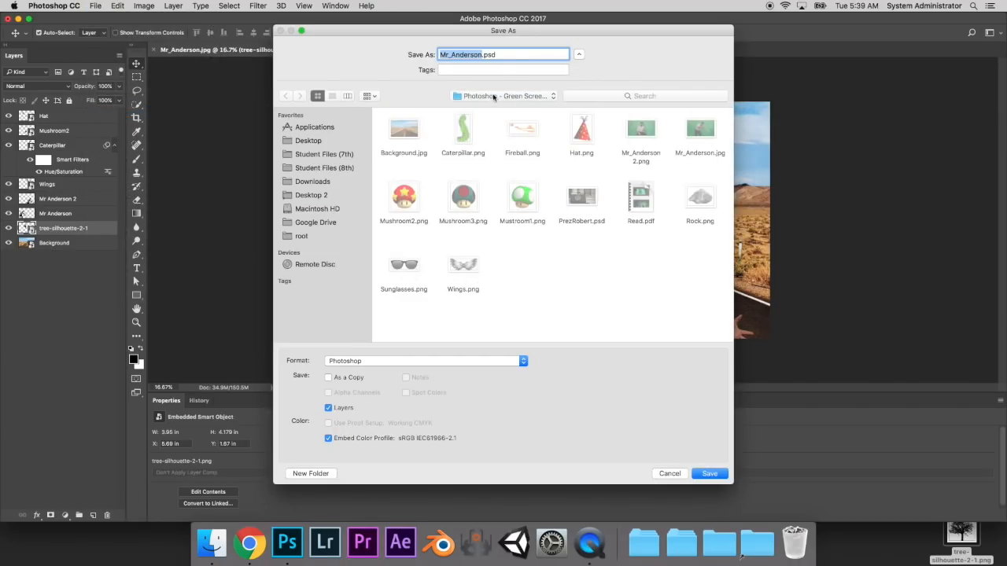
click(335, 157)
click(532, 138)
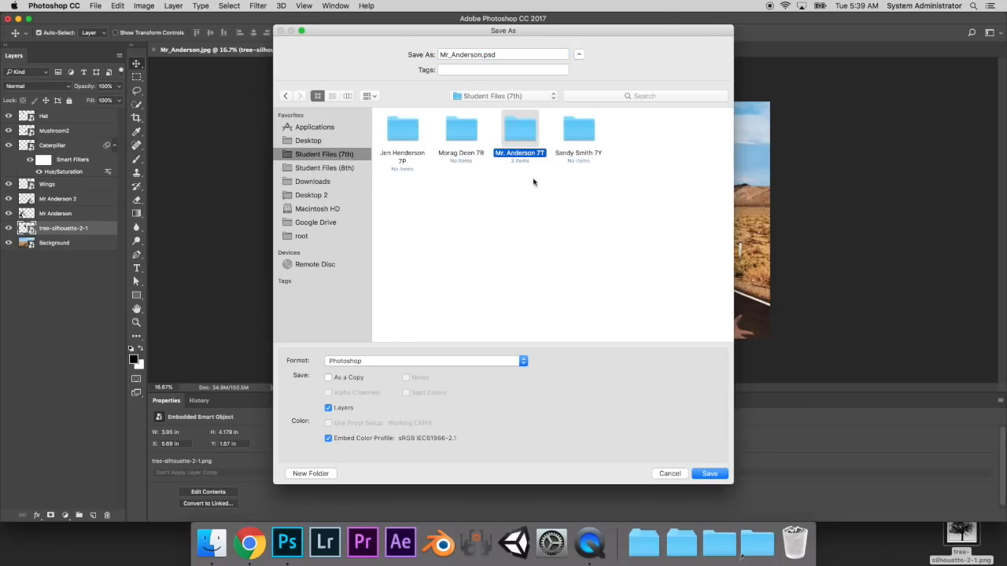
click(602, 95)
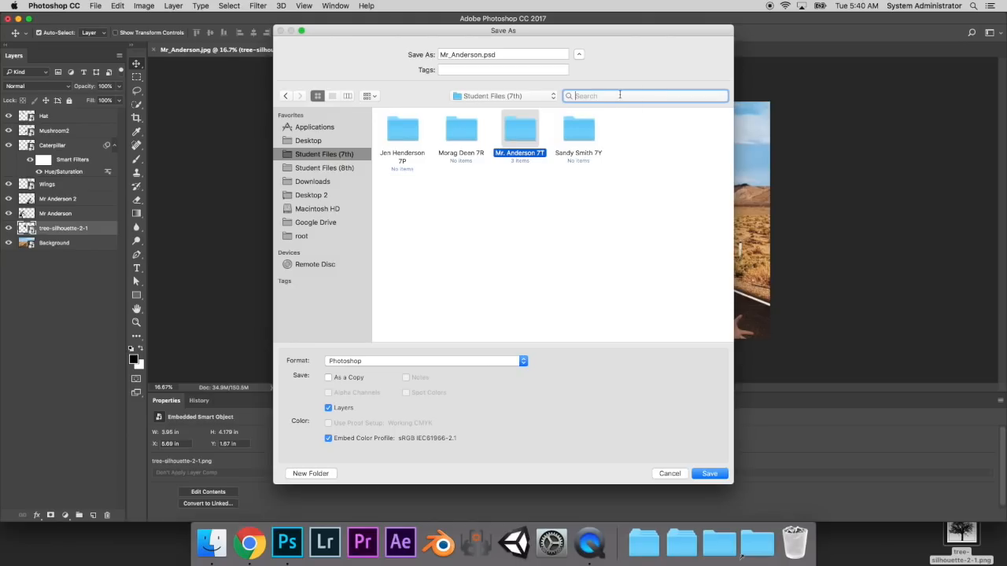
double_click(517, 127)
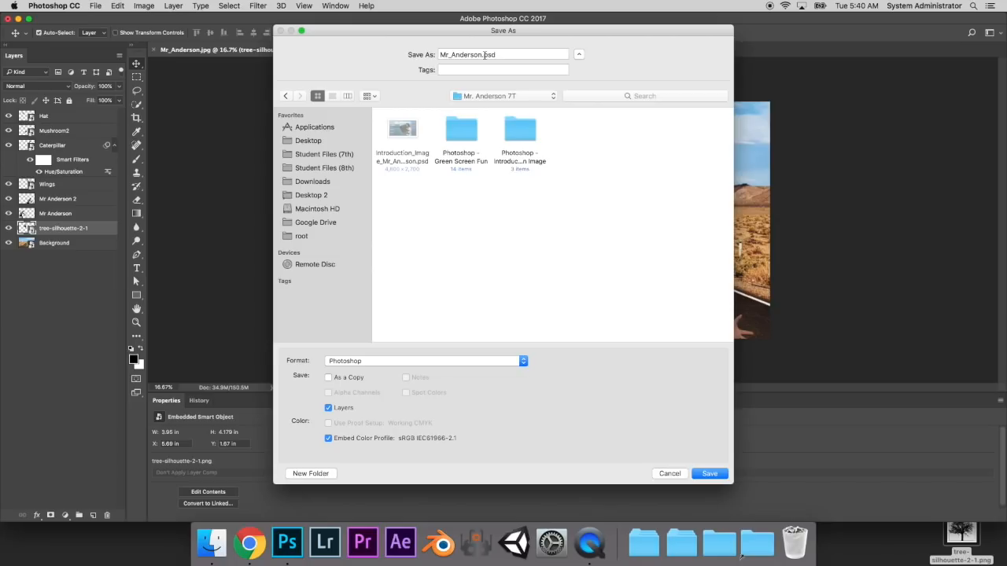
drag(479, 55, 443, 57)
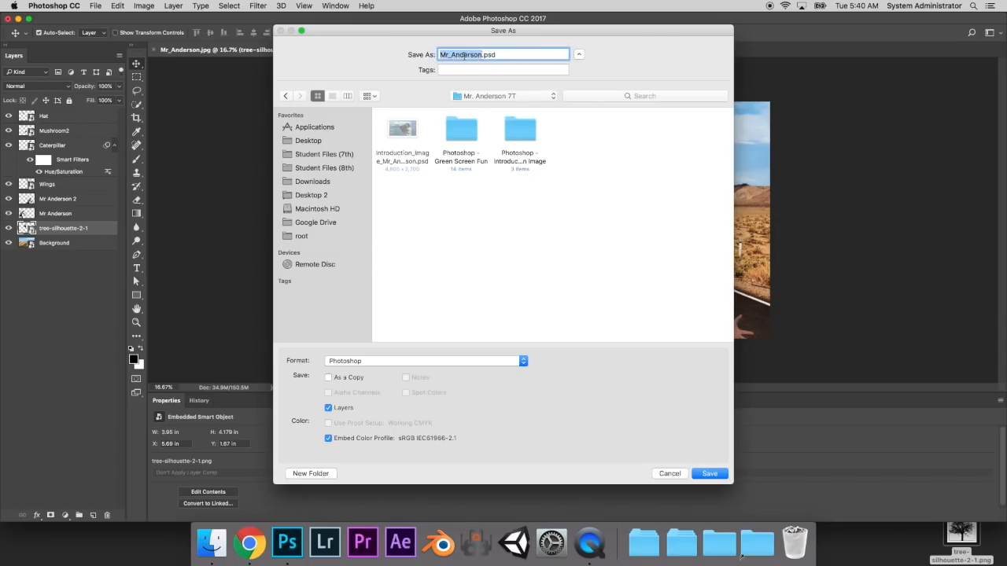
key(Right)
click(710, 473)
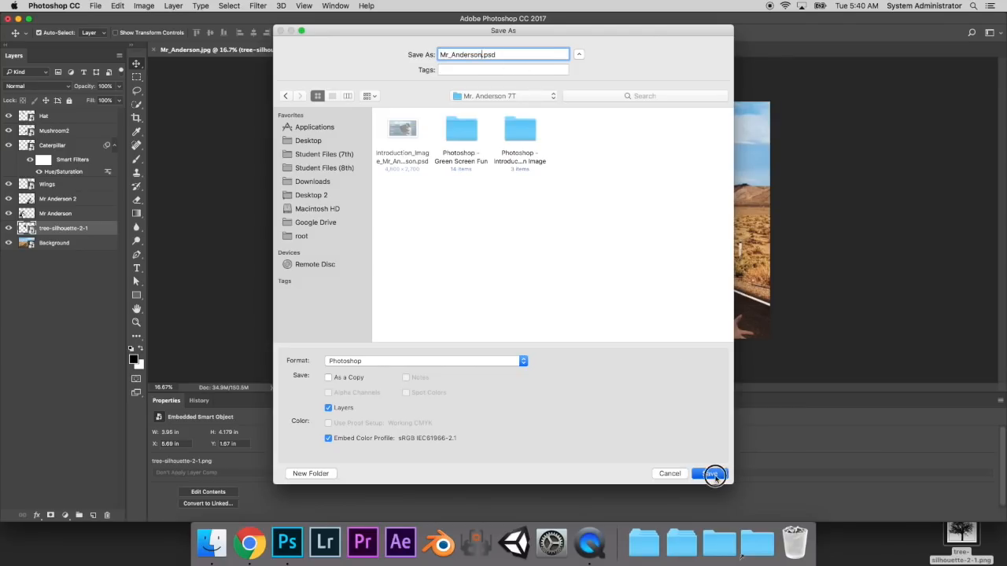